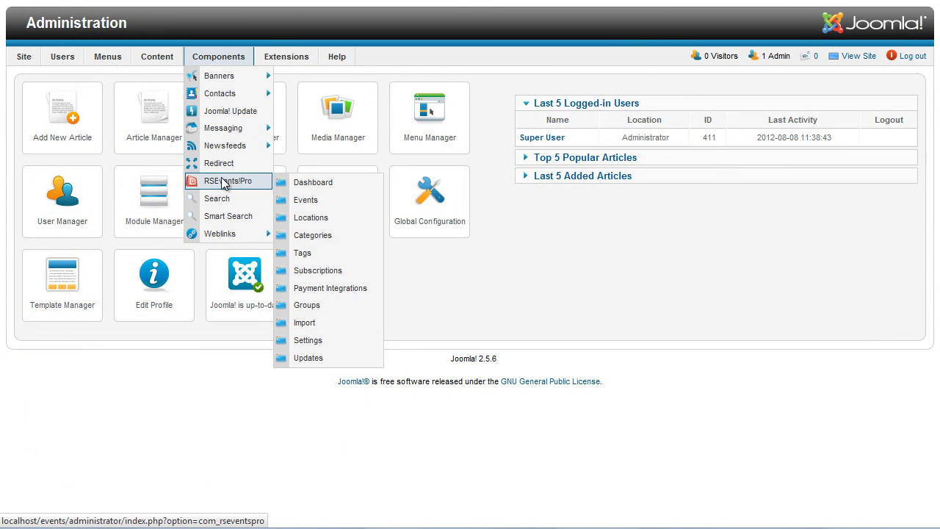
Open Test Event in RSEvents!Pro for editing and enable registration for it
{"action": "left_click", "coordinate": [226, 182]}
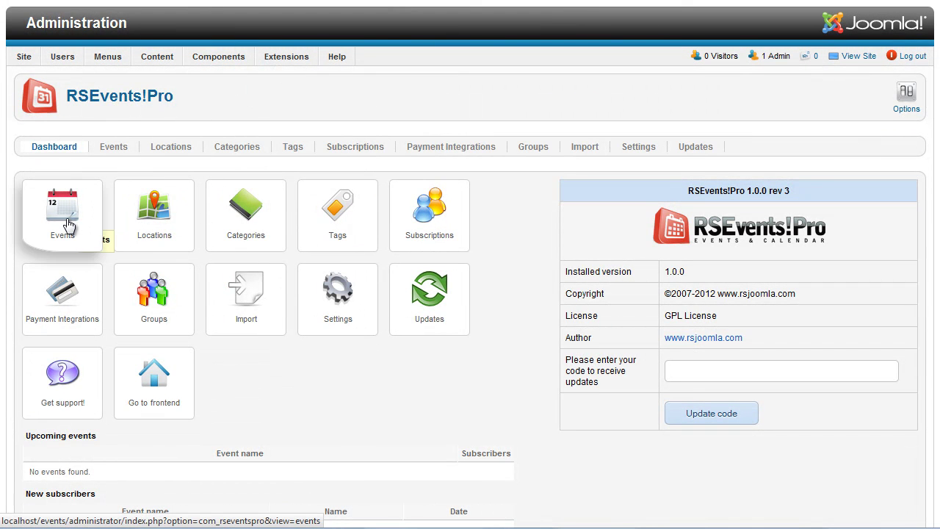
{"action": "left_click", "coordinate": [111, 211]}
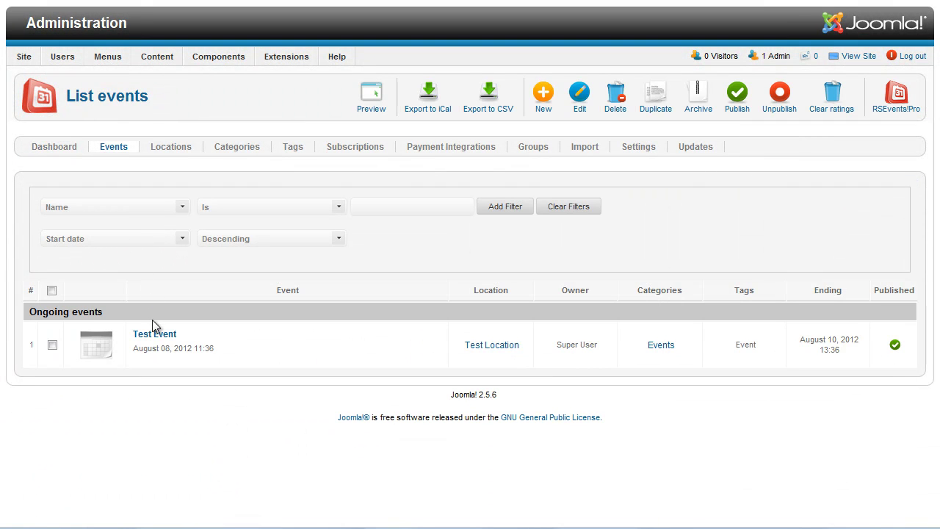
{"action": "left_click", "coordinate": [157, 332]}
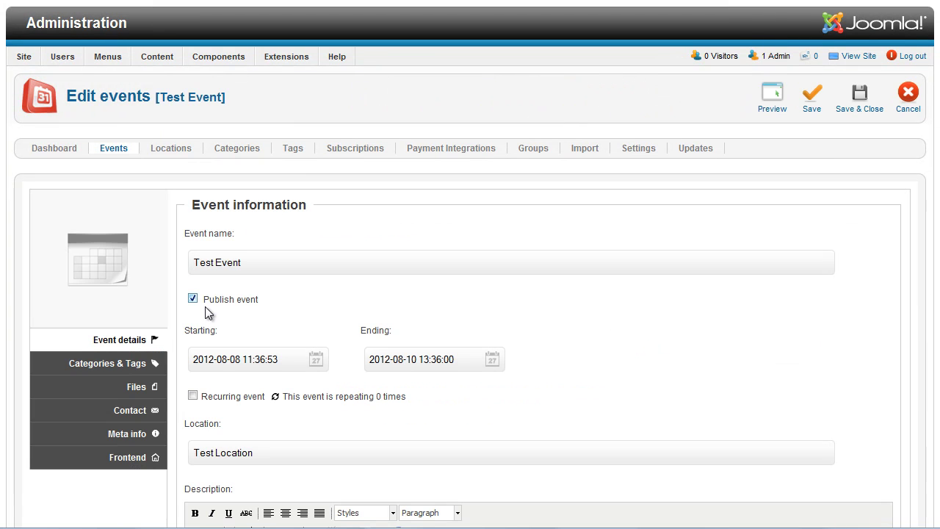
{"action": "scroll", "coordinate": [384, 294], "scroll_direction": "down", "scroll_amount": 4}
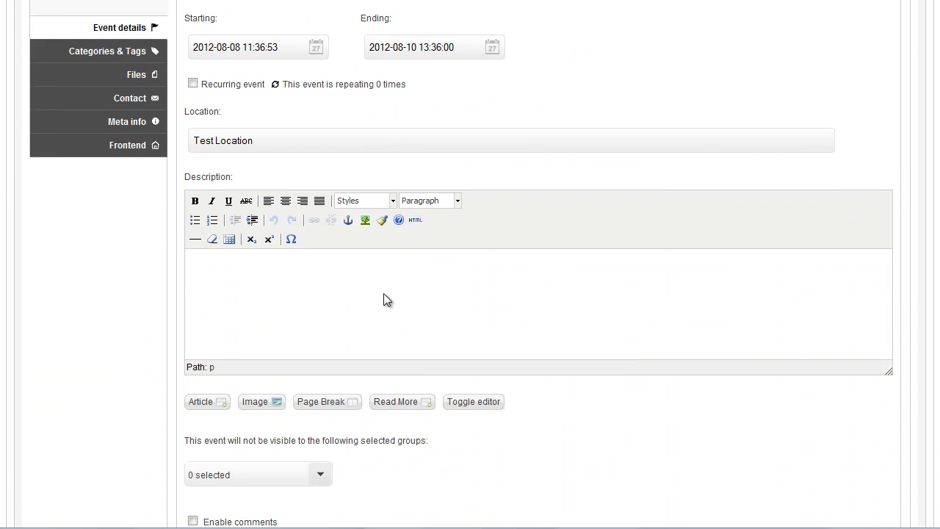
{"action": "scroll", "coordinate": [383, 300], "scroll_direction": "down", "scroll_amount": 2}
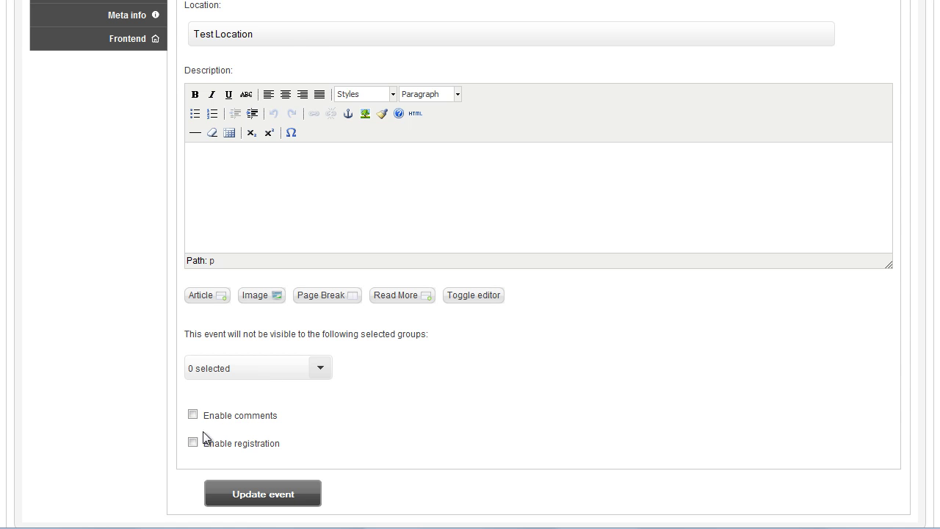
{"action": "left_click", "coordinate": [193, 442]}
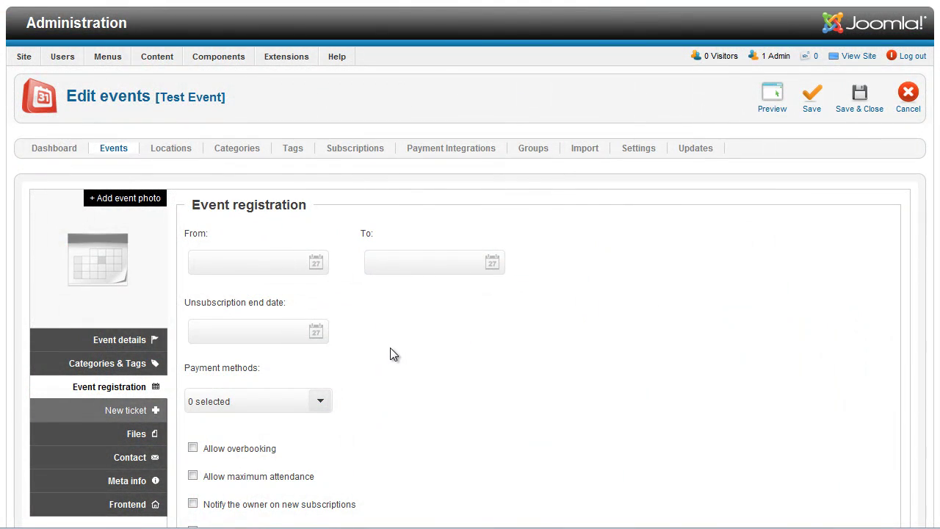
Set the registration period from 2012-08-08 to 2012-08-09 and the unsubscription end date to 2012-08-09
{"action": "left_click", "coordinate": [318, 263]}
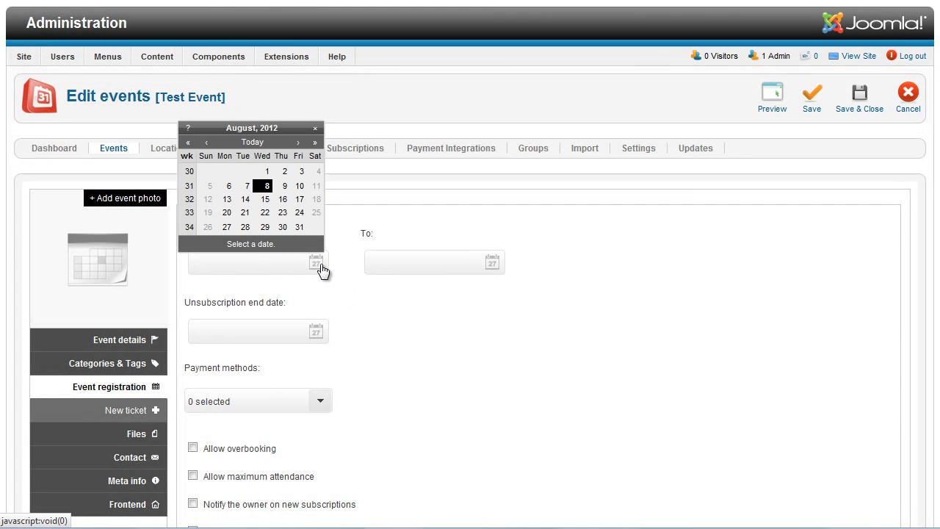
{"action": "left_click", "coordinate": [266, 187]}
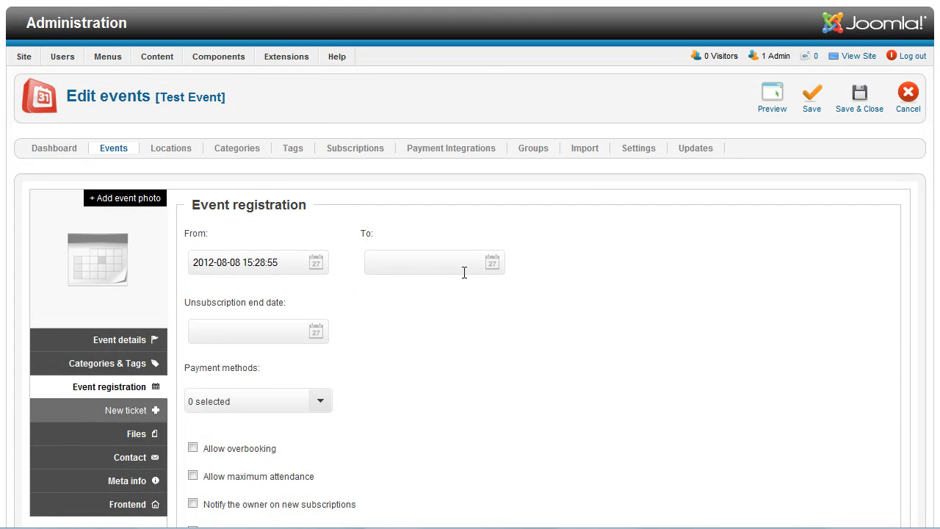
{"action": "left_click", "coordinate": [491, 266]}
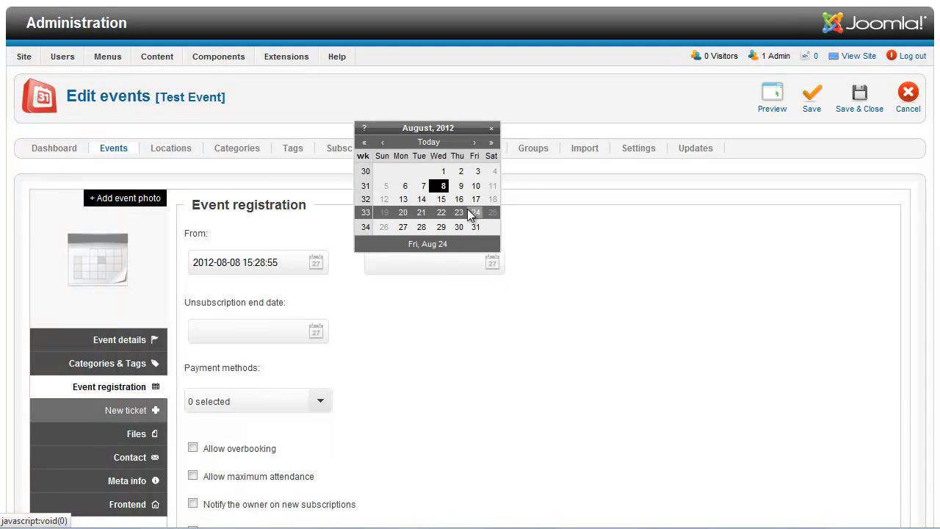
{"action": "left_click", "coordinate": [458, 186]}
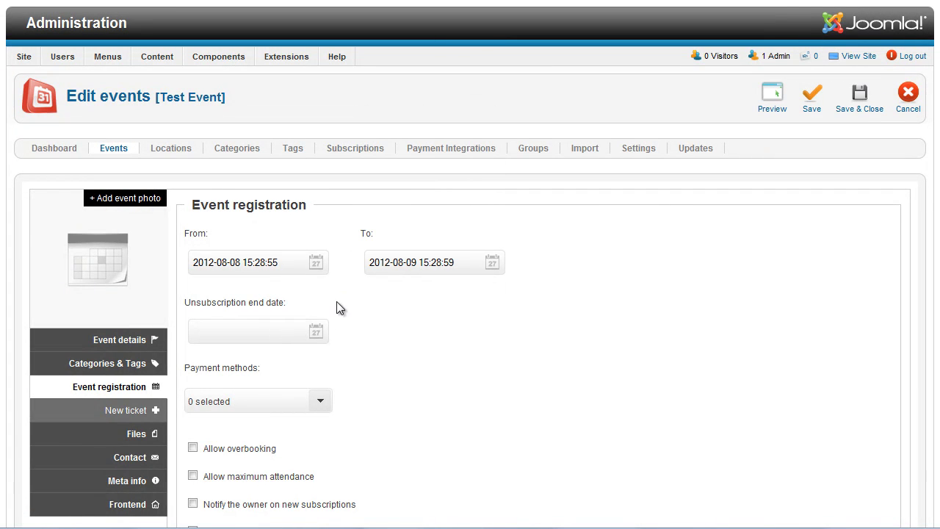
{"action": "left_click", "coordinate": [316, 331]}
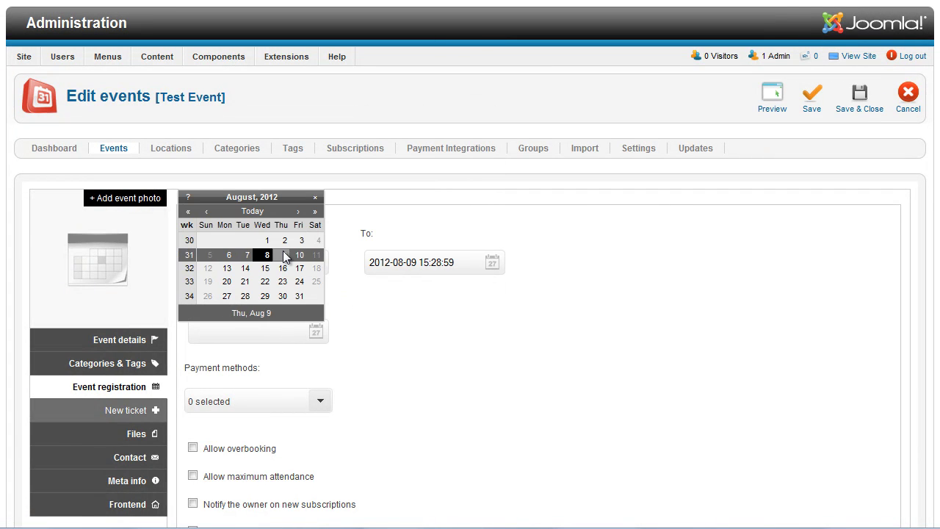
{"action": "left_click", "coordinate": [285, 255]}
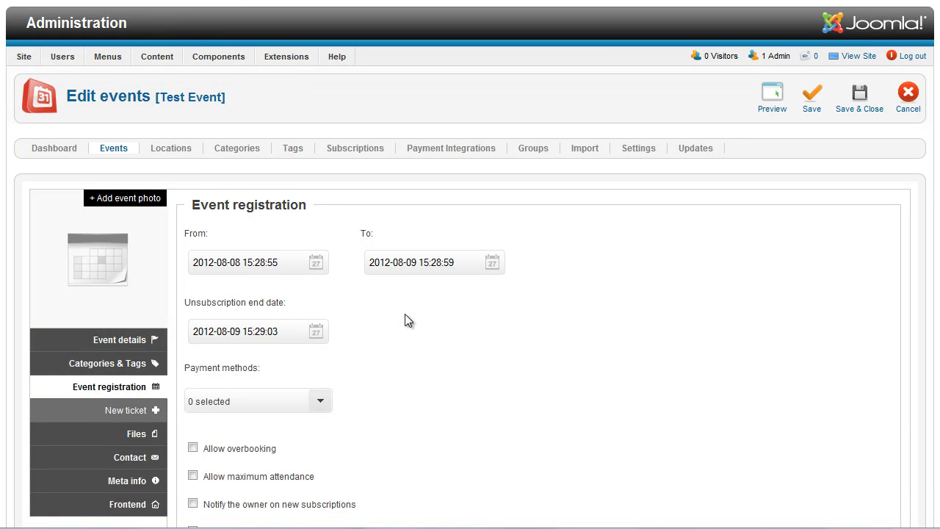
Select 2Checkout, Credit Card, Paypal and Wire Transfer as the event's payment methods
{"action": "scroll", "coordinate": [405, 316], "scroll_direction": "down", "scroll_amount": 3}
{"action": "left_click", "coordinate": [321, 235]}
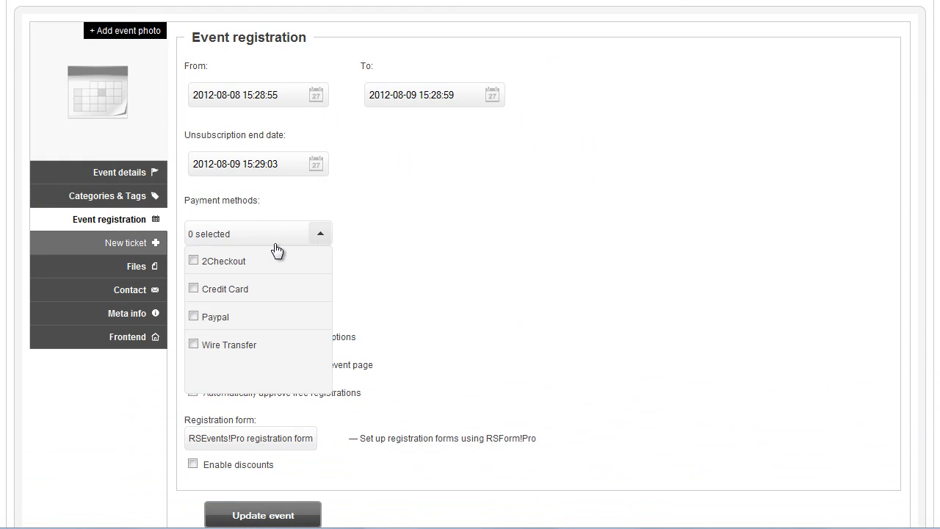
{"action": "left_click", "coordinate": [194, 261]}
{"action": "left_click", "coordinate": [194, 289]}
{"action": "left_click", "coordinate": [193, 317]}
{"action": "left_click", "coordinate": [194, 344]}
{"action": "left_click", "coordinate": [396, 292]}
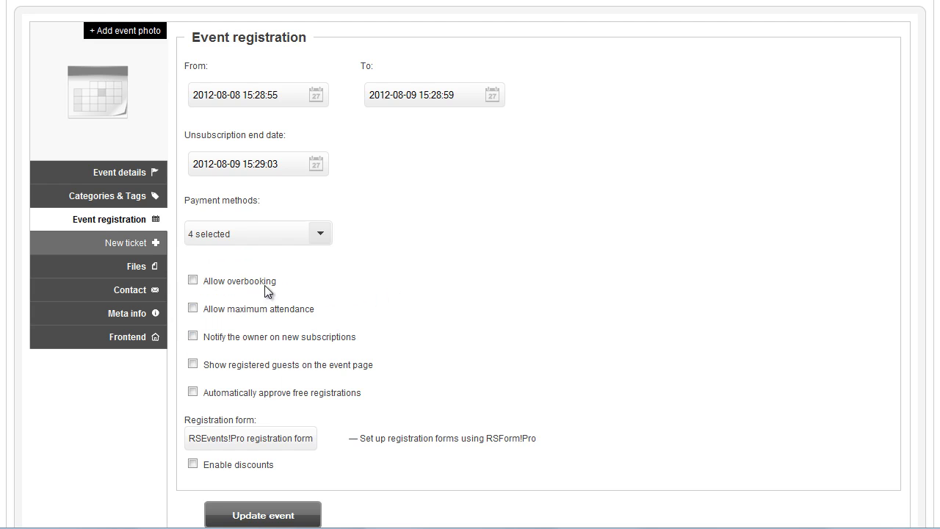
Allow overbooking for the event with an overbooking amount of 4
{"action": "left_click", "coordinate": [194, 281]}
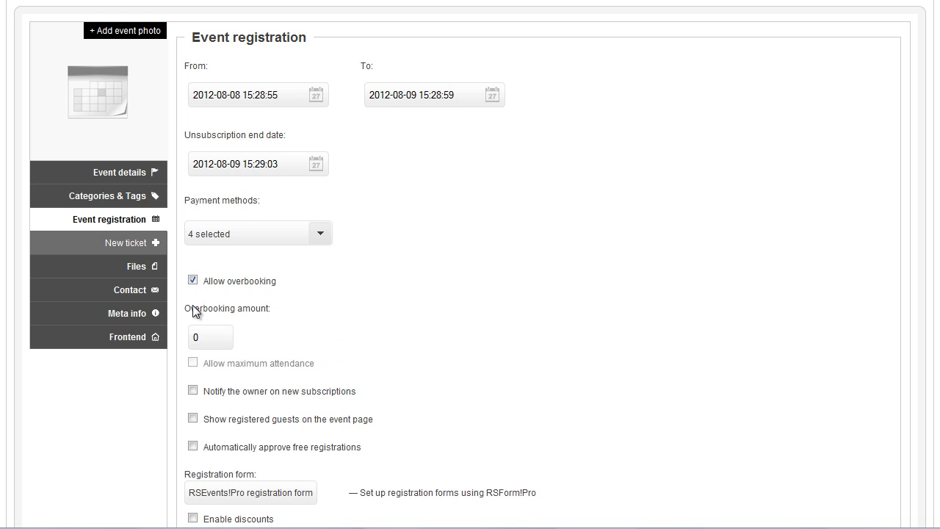
{"action": "double_click", "coordinate": [202, 334]}
{"action": "type", "text": "4"}
Enable owner notification on new subscriptions and automatic approval of free registrations, and save the event
{"action": "scroll", "coordinate": [294, 328], "scroll_direction": "down", "scroll_amount": 2}
{"action": "left_click", "coordinate": [192, 309]}
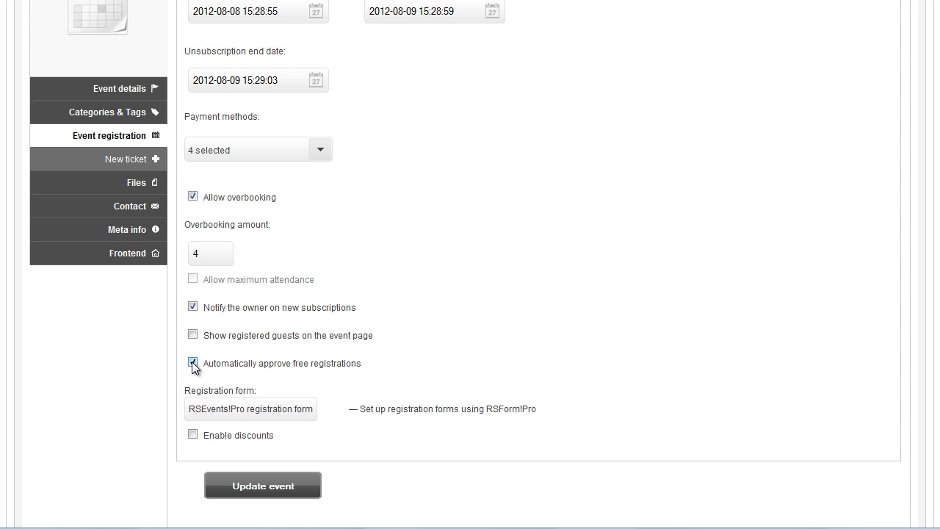
{"action": "left_click", "coordinate": [269, 489]}
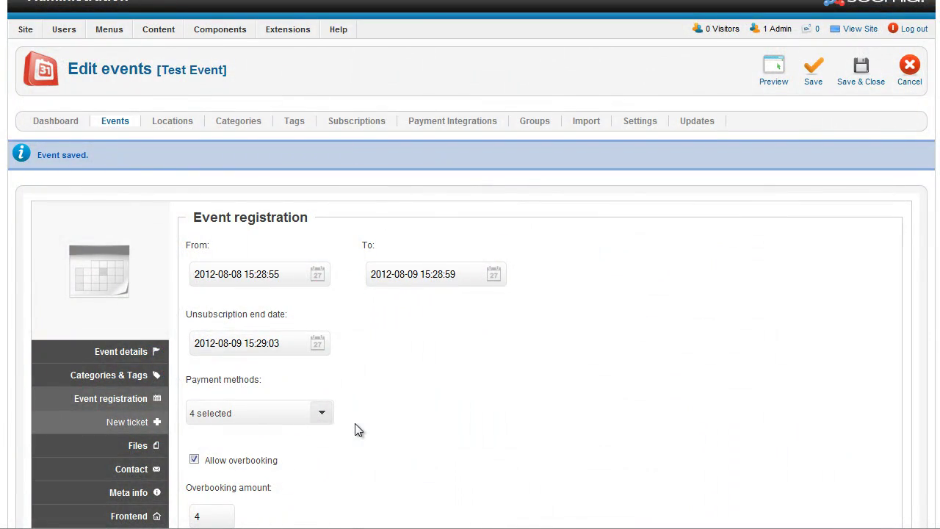
Create a new ticket named "Front row" with price 50, 10 seats and 10 seats bookable per individual registration
{"action": "left_click", "coordinate": [155, 424]}
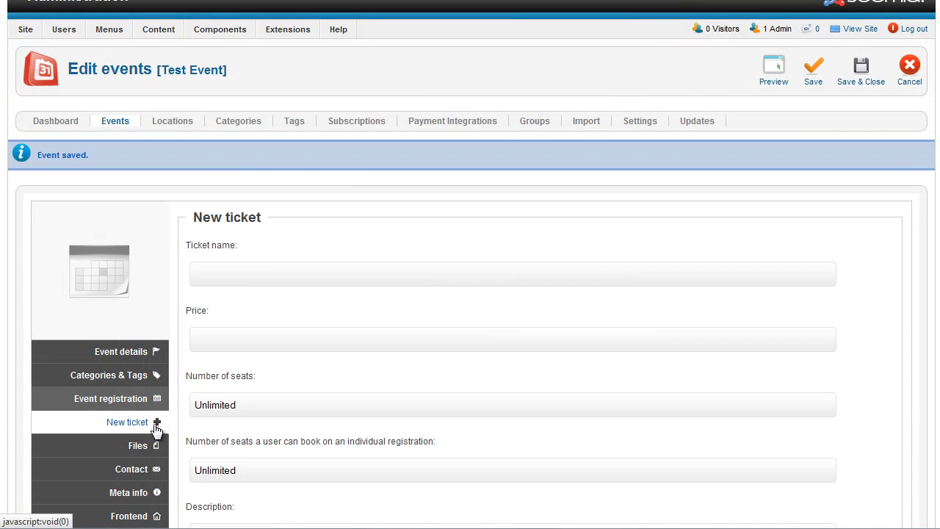
{"action": "left_click", "coordinate": [243, 280]}
{"action": "type", "text": "Front row"}
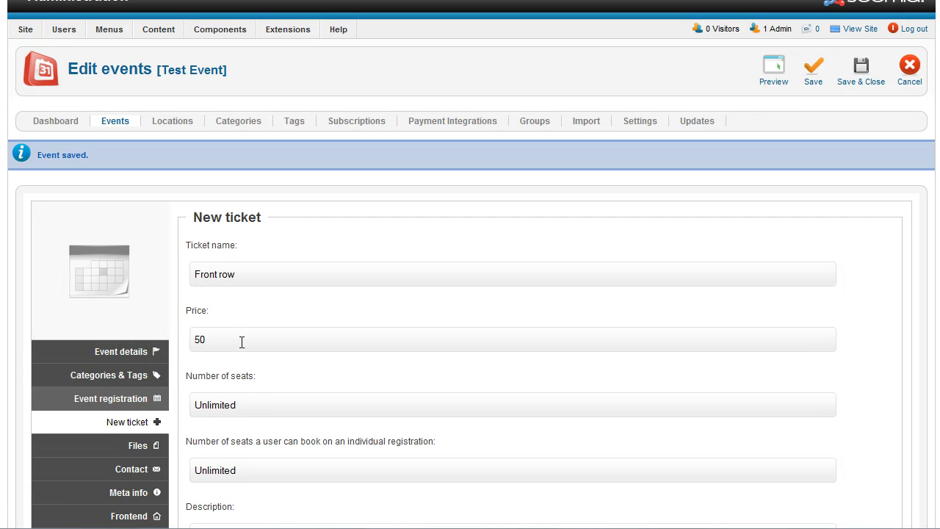
{"action": "left_click", "coordinate": [246, 405]}
{"action": "left_click", "coordinate": [247, 470]}
Describe the Front row ticket as "This is a test ticket" and add it to the event
{"action": "scroll", "coordinate": [273, 451], "scroll_direction": "down", "scroll_amount": 5}
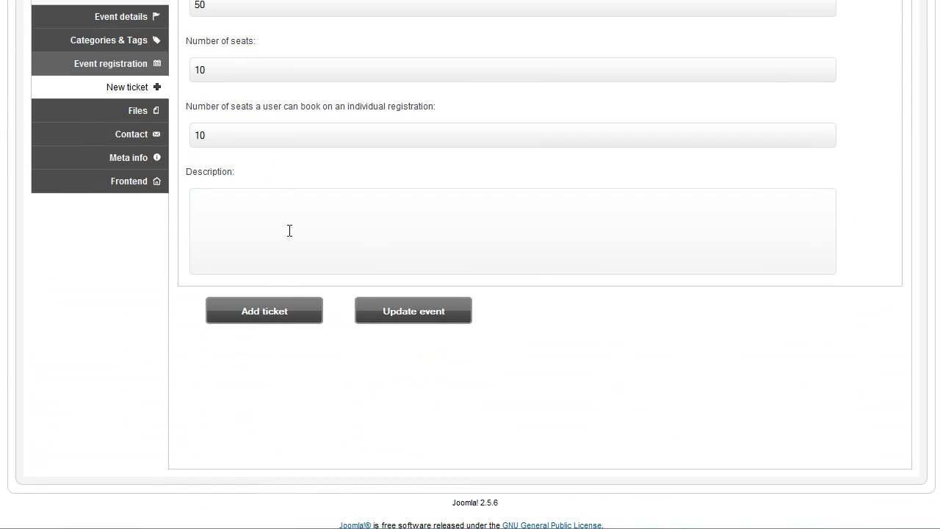
{"action": "type", "text": "his is a test ticket"}
{"action": "left_click", "coordinate": [283, 313]}
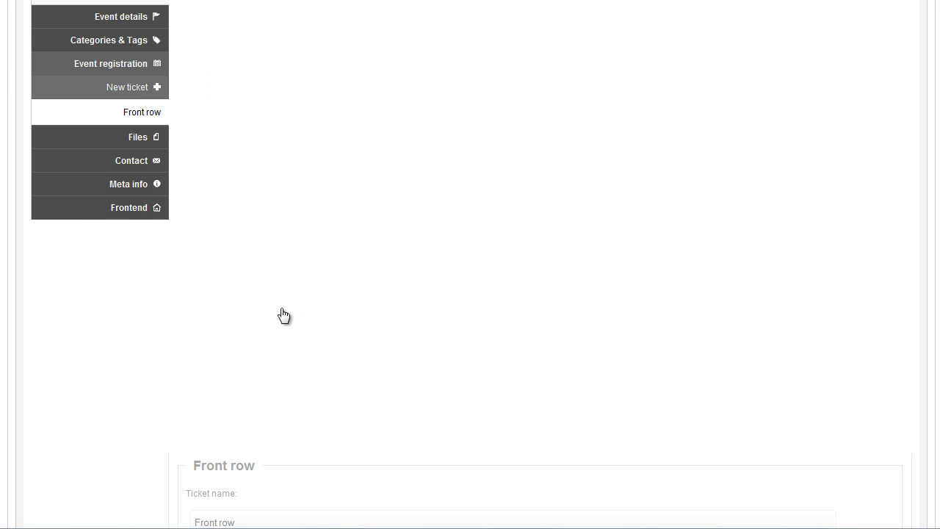
{"action": "left_click", "coordinate": [349, 303]}
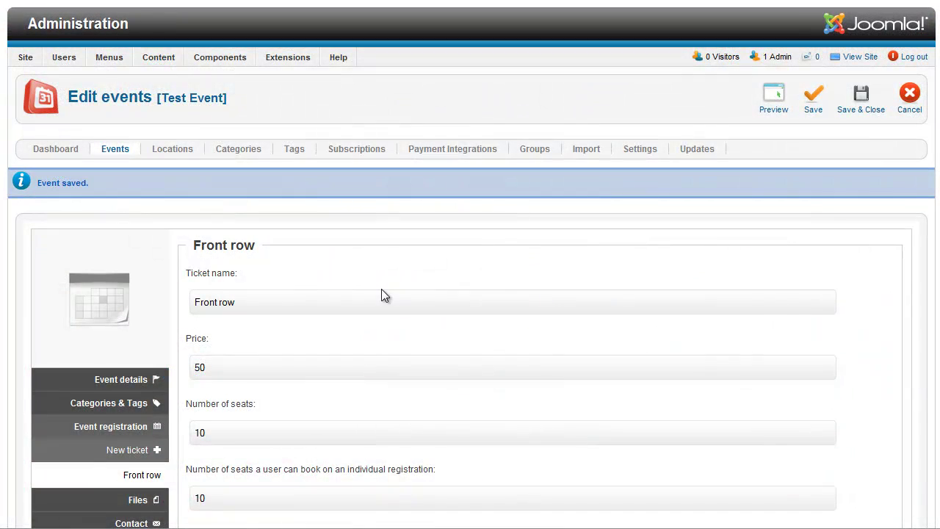
Examine the registration forms available for the event and the observation on the RSformPro example form
{"action": "left_click", "coordinate": [145, 429]}
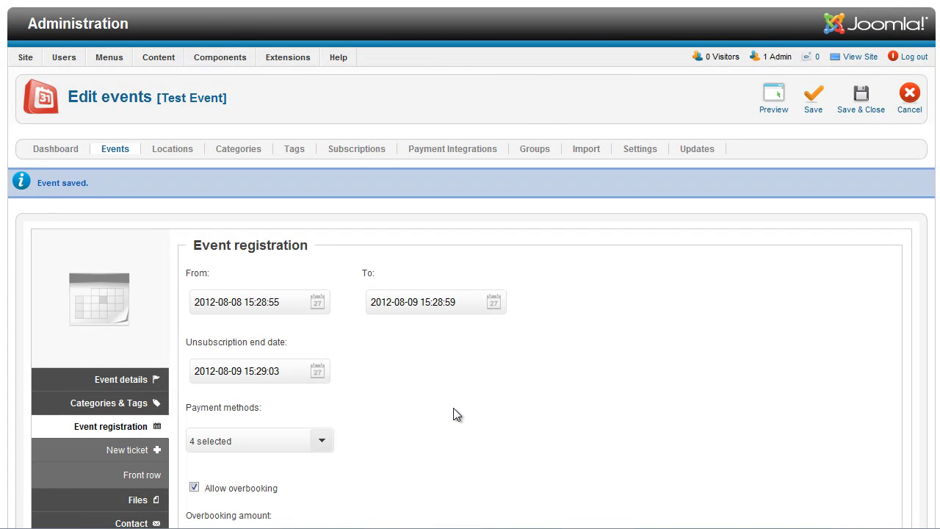
{"action": "scroll", "coordinate": [454, 410], "scroll_direction": "down", "scroll_amount": 3}
{"action": "scroll", "coordinate": [453, 407], "scroll_direction": "down", "scroll_amount": 1}
{"action": "left_click", "coordinate": [298, 367]}
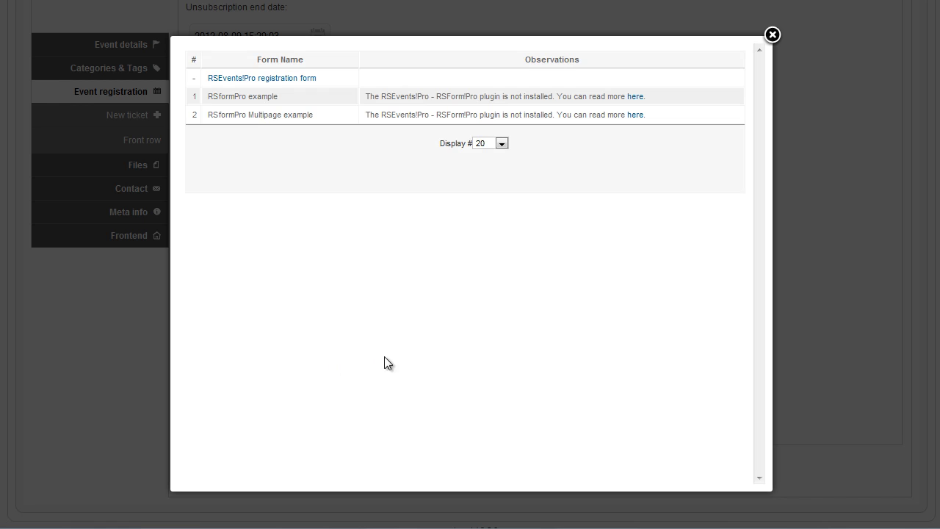
{"action": "left_click_drag", "start_coordinate": [366, 96], "coordinate": [648, 97]}
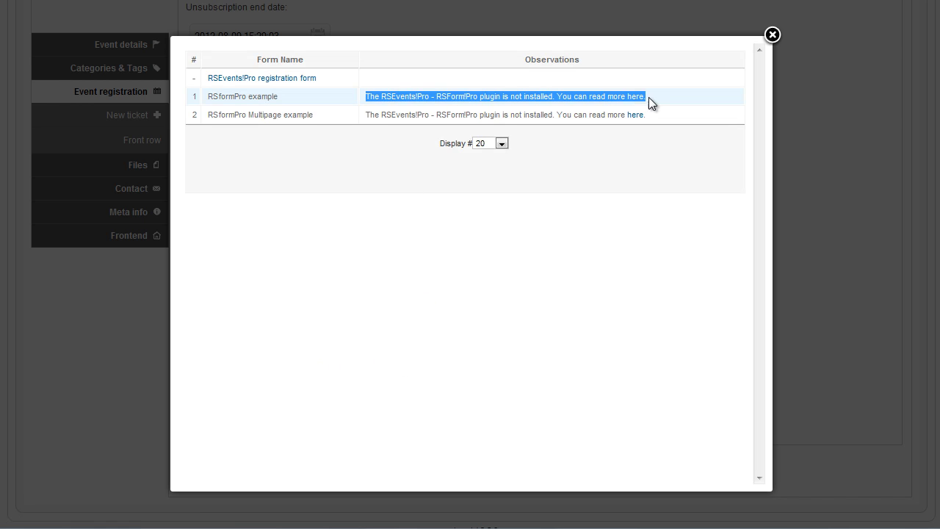
{"action": "left_click", "coordinate": [826, 292]}
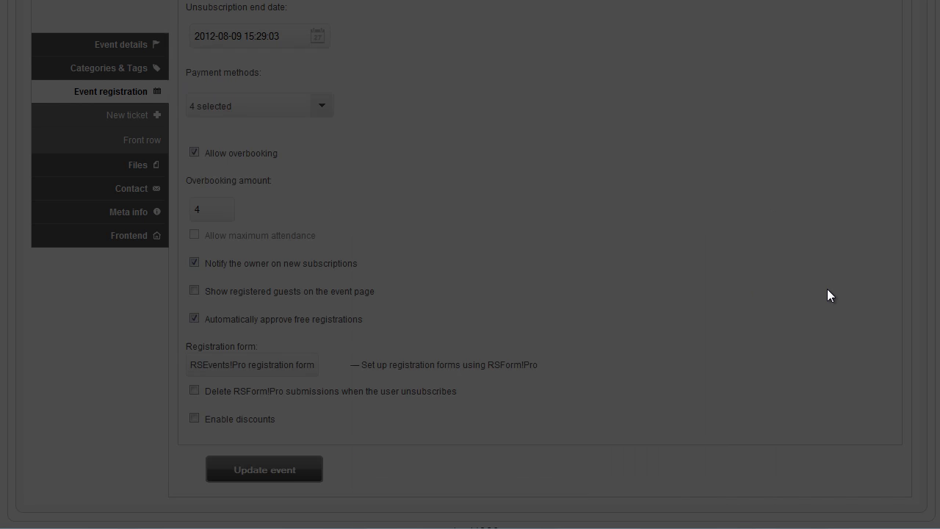
Install the plg_rseventspro.zip plugin package through the Extension Manager
{"action": "scroll", "coordinate": [793, 283], "scroll_direction": "up", "scroll_amount": 5}
{"action": "mouse_move", "coordinate": [290, 59]}
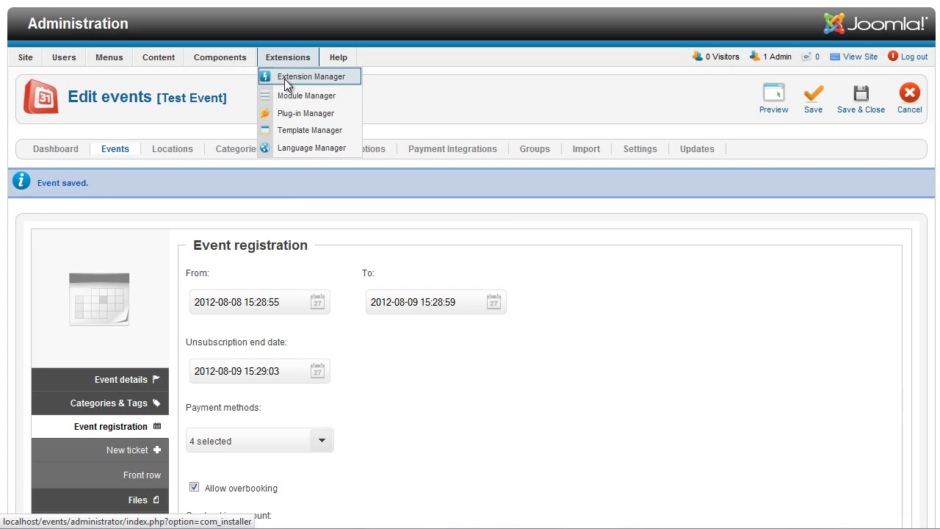
{"action": "left_click", "coordinate": [285, 80]}
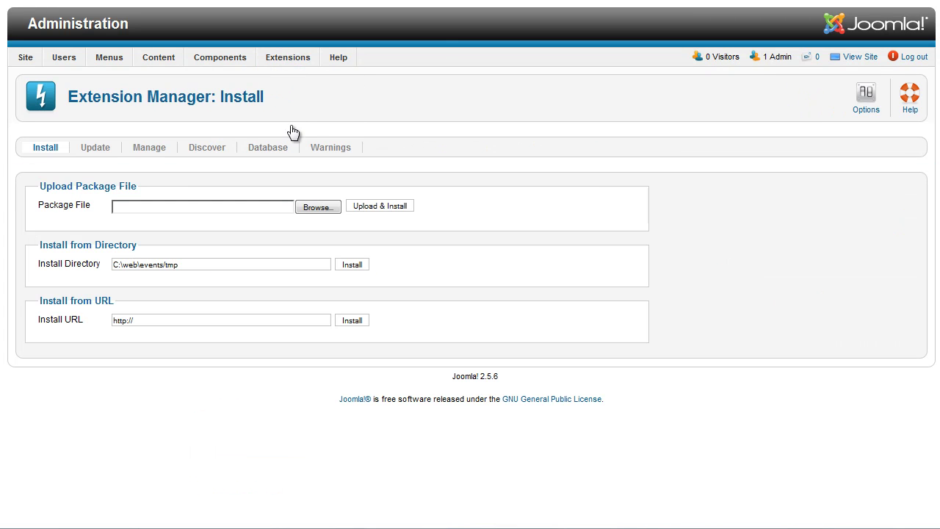
{"action": "left_click", "coordinate": [313, 207]}
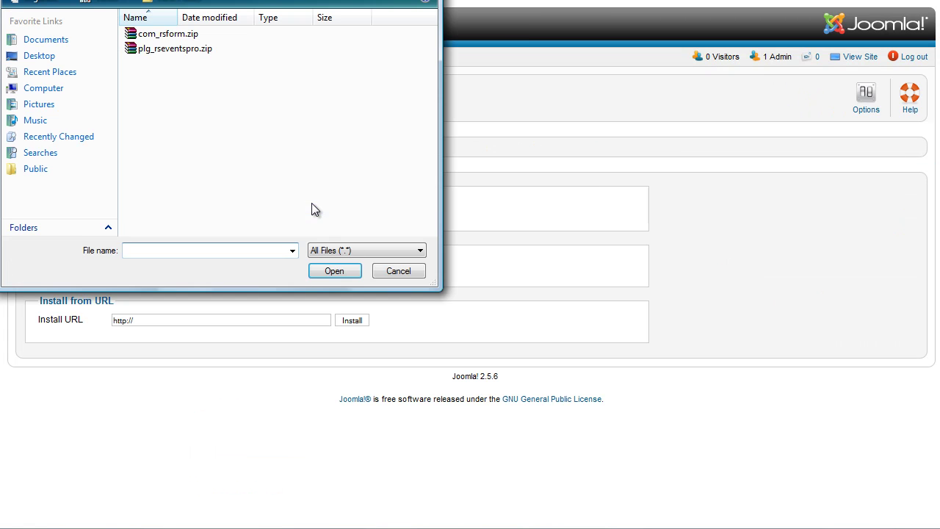
{"action": "double_click", "coordinate": [180, 49]}
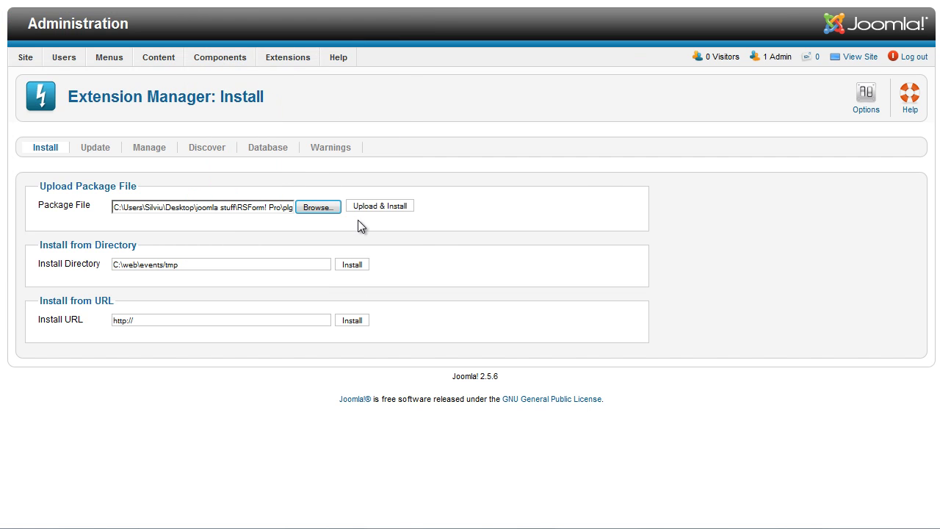
{"action": "left_click", "coordinate": [376, 208]}
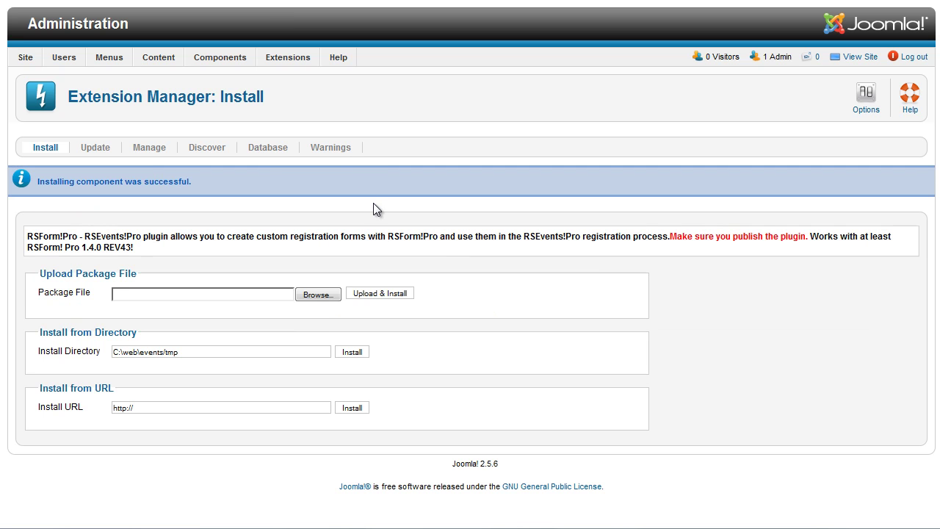
Enable the System - RSForm!Pro - RSEvents!Pro plugin in the Plug-in Manager
{"action": "mouse_move", "coordinate": [290, 56]}
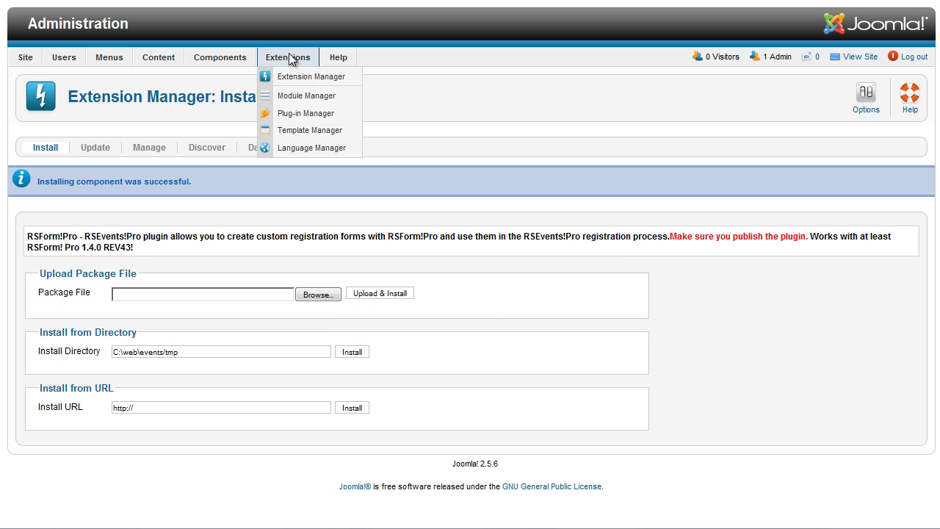
{"action": "left_click", "coordinate": [294, 116]}
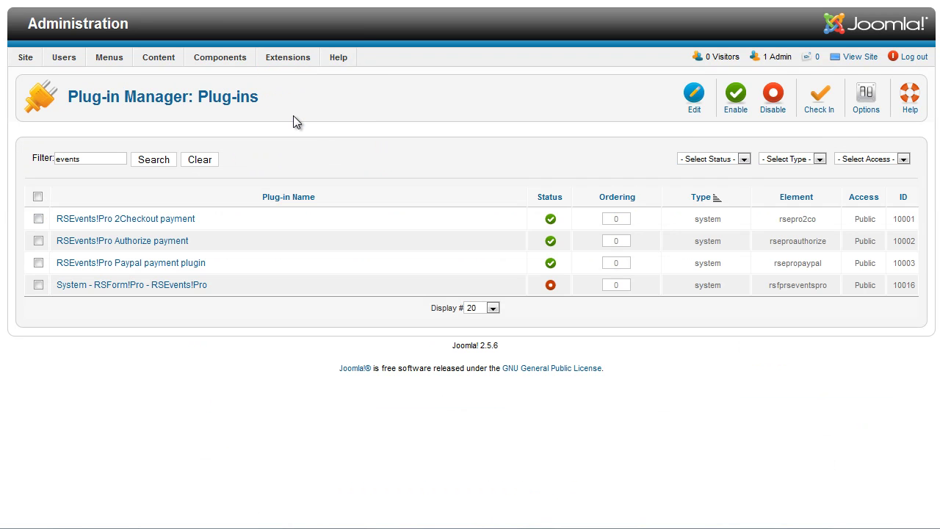
{"action": "left_click", "coordinate": [551, 286]}
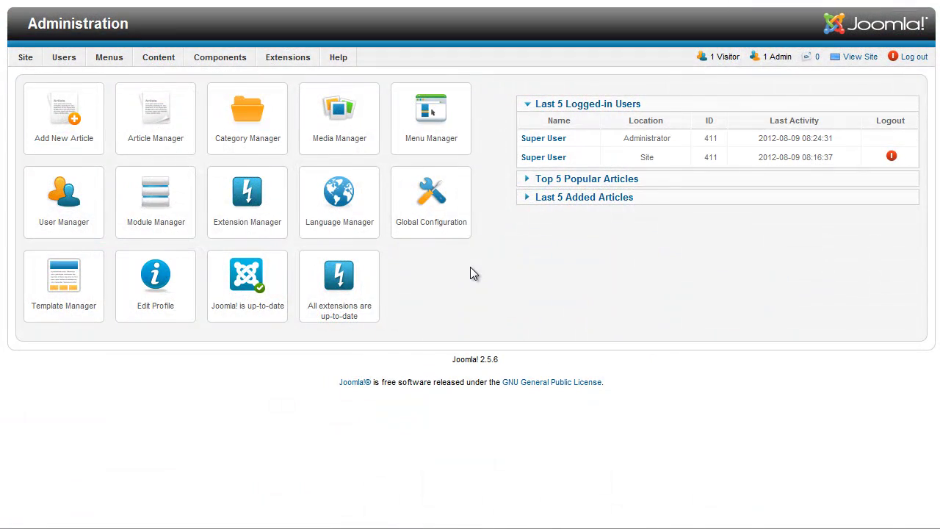
Open Test Event from the RSEvents!Pro events and show its event registration settings
{"action": "mouse_move", "coordinate": [220, 58]}
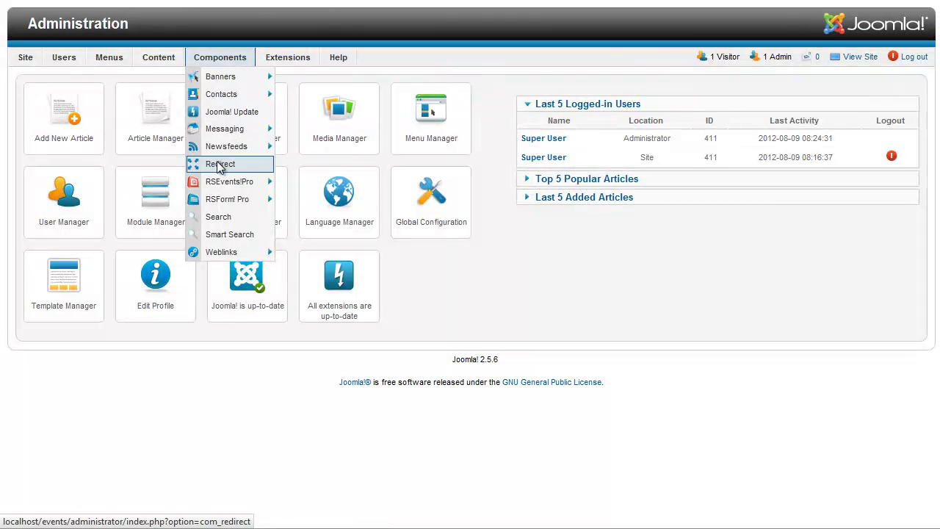
{"action": "mouse_move", "coordinate": [224, 184]}
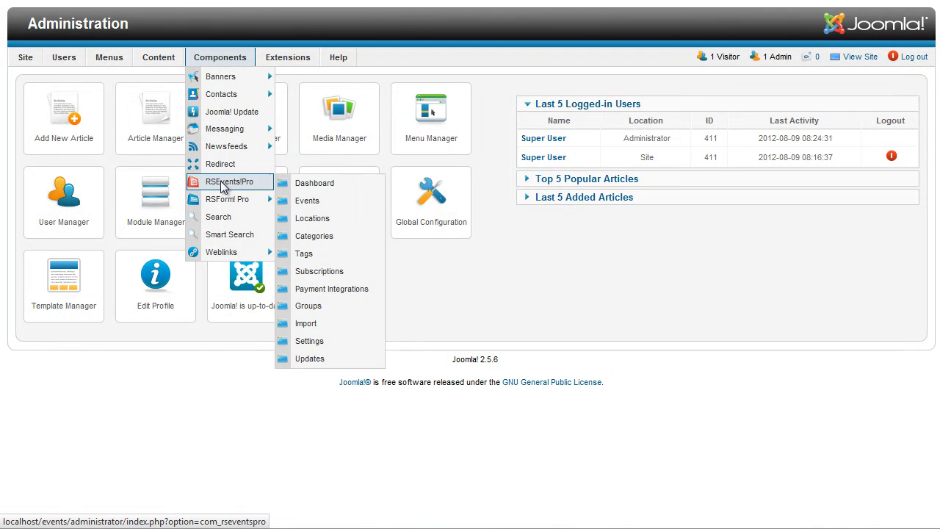
{"action": "left_click", "coordinate": [309, 202]}
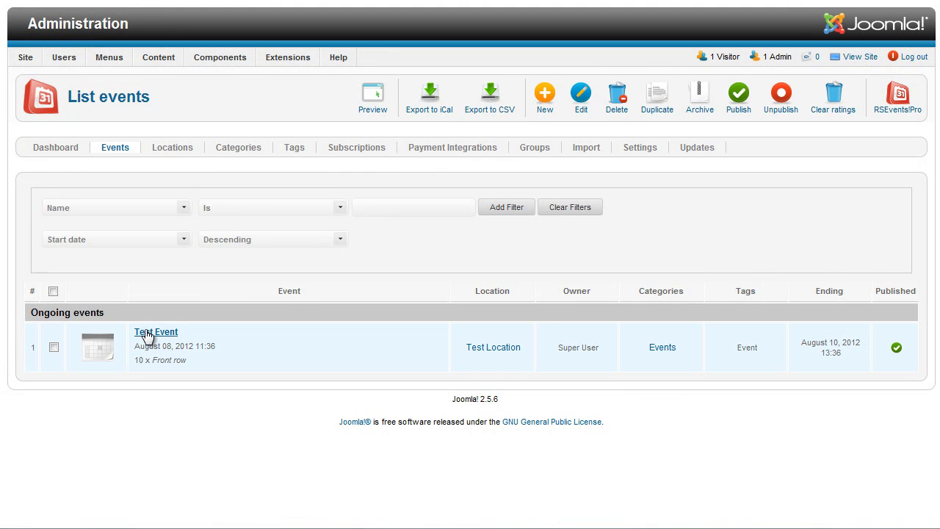
{"action": "left_click", "coordinate": [147, 335]}
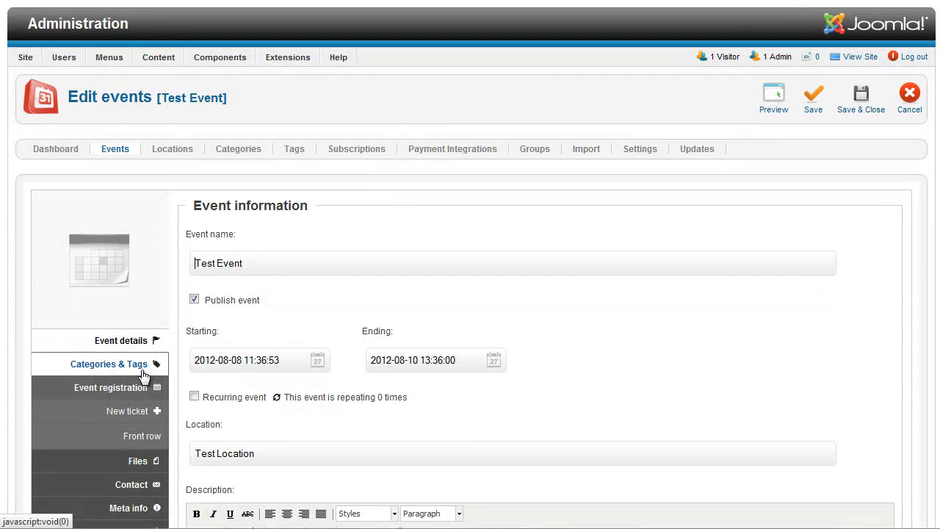
{"action": "left_click", "coordinate": [161, 388]}
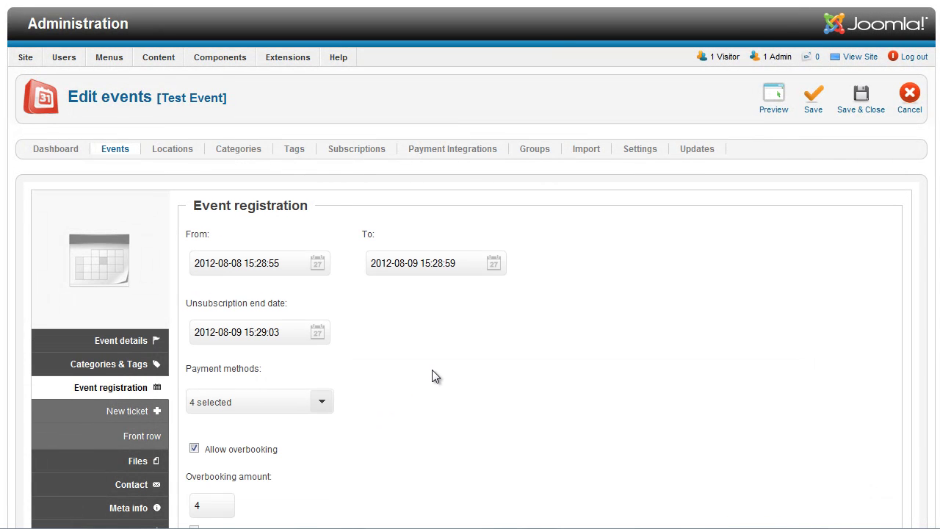
Check which components the RSformPro example needs in the event's registration form list, and close the list
{"action": "scroll", "coordinate": [432, 374], "scroll_direction": "down", "scroll_amount": 5}
{"action": "left_click", "coordinate": [294, 325]}
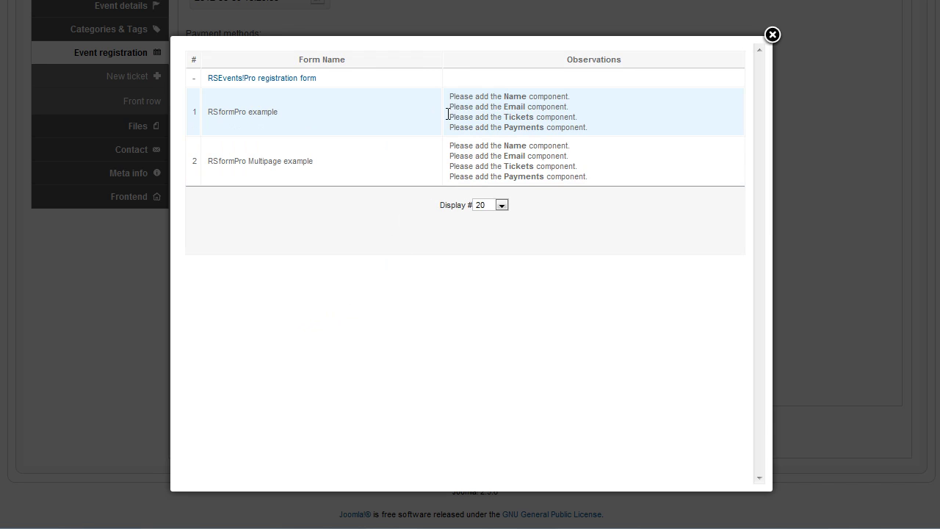
{"action": "left_click_drag", "start_coordinate": [456, 99], "coordinate": [598, 124]}
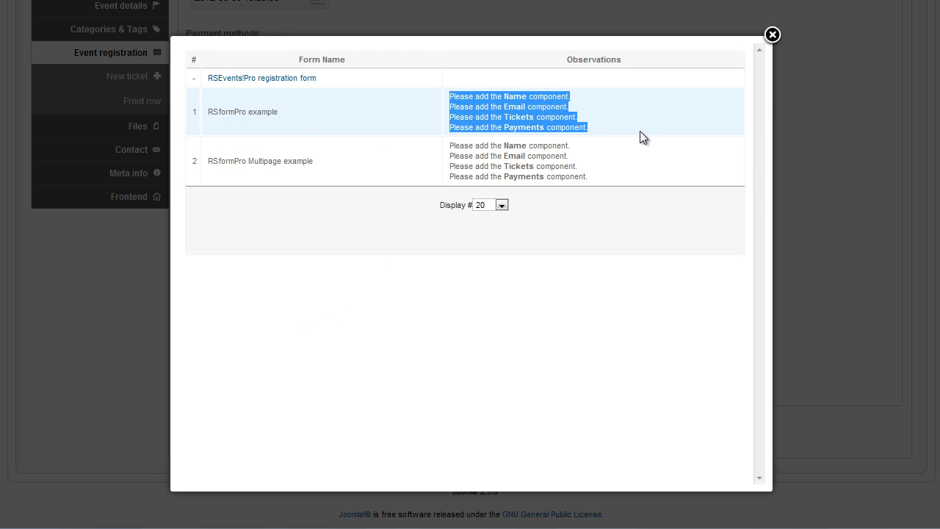
{"action": "left_click", "coordinate": [833, 160]}
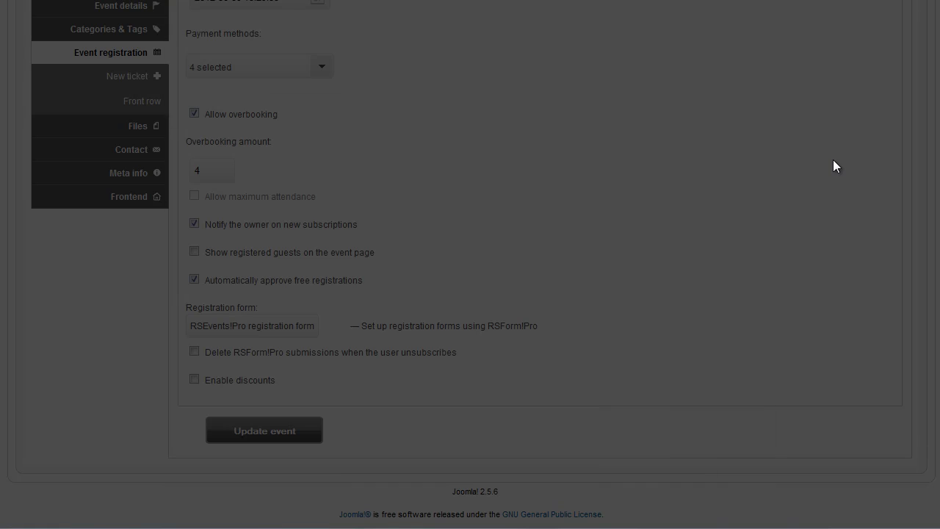
Create a new empty form in RSForm! Pro, skipping the form creation wizard
{"action": "scroll", "coordinate": [473, 215], "scroll_direction": "up", "scroll_amount": 5}
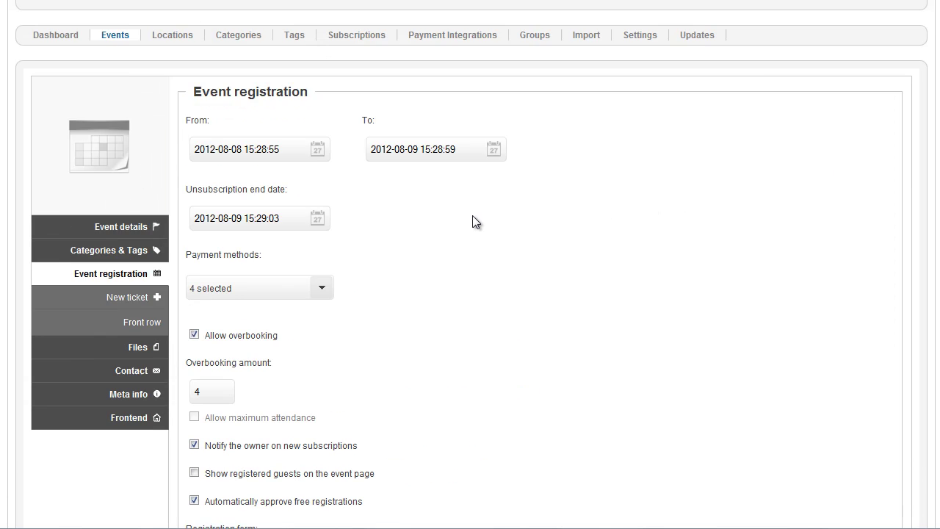
{"action": "mouse_move", "coordinate": [227, 67]}
{"action": "mouse_move", "coordinate": [233, 200]}
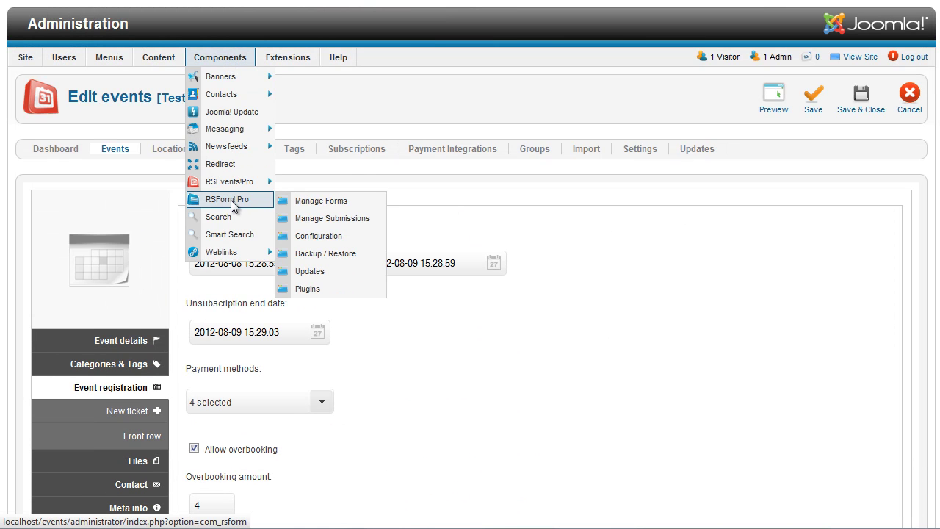
{"action": "left_click", "coordinate": [309, 200]}
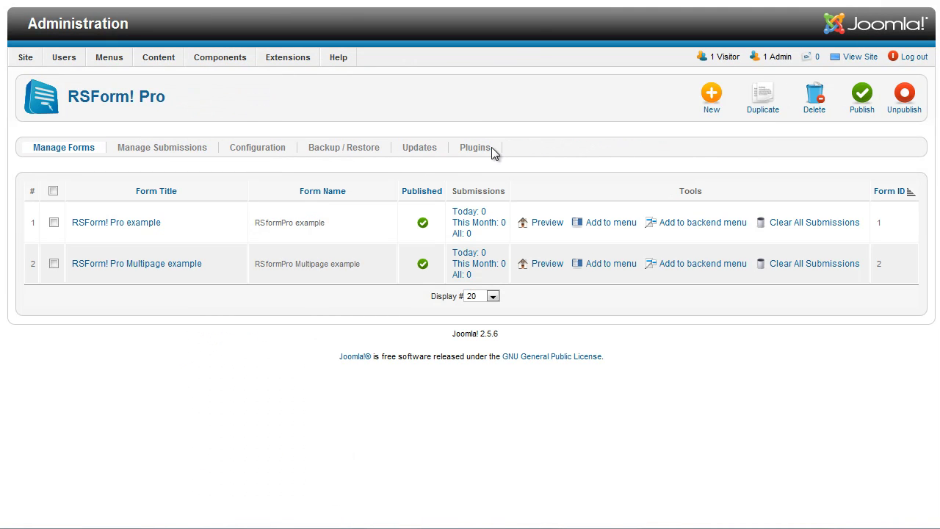
{"action": "left_click", "coordinate": [711, 97]}
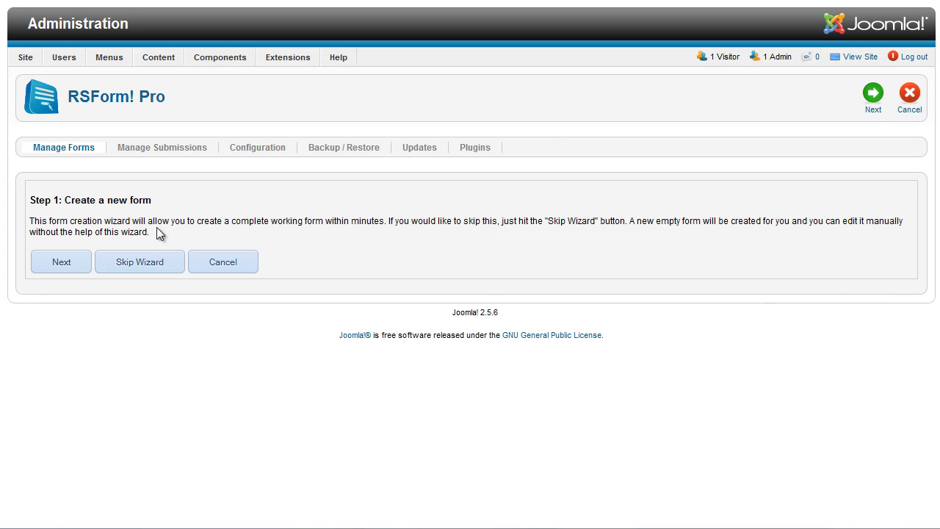
{"action": "left_click", "coordinate": [130, 266]}
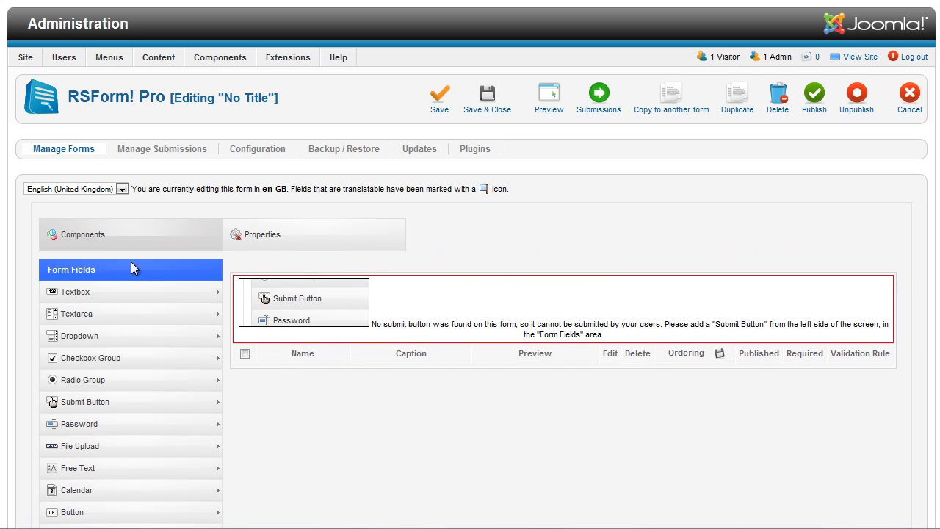
Add the RSEvents!Pro Name component to the new form with the caption "Name"
{"action": "scroll", "coordinate": [136, 268], "scroll_direction": "down", "scroll_amount": 3}
{"action": "scroll", "coordinate": [143, 275], "scroll_direction": "down", "scroll_amount": 2}
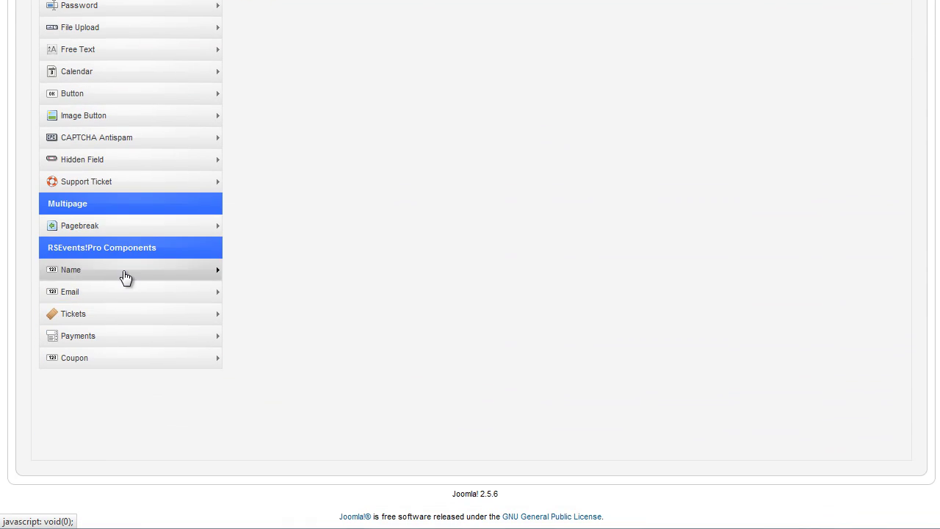
{"action": "left_click", "coordinate": [124, 273]}
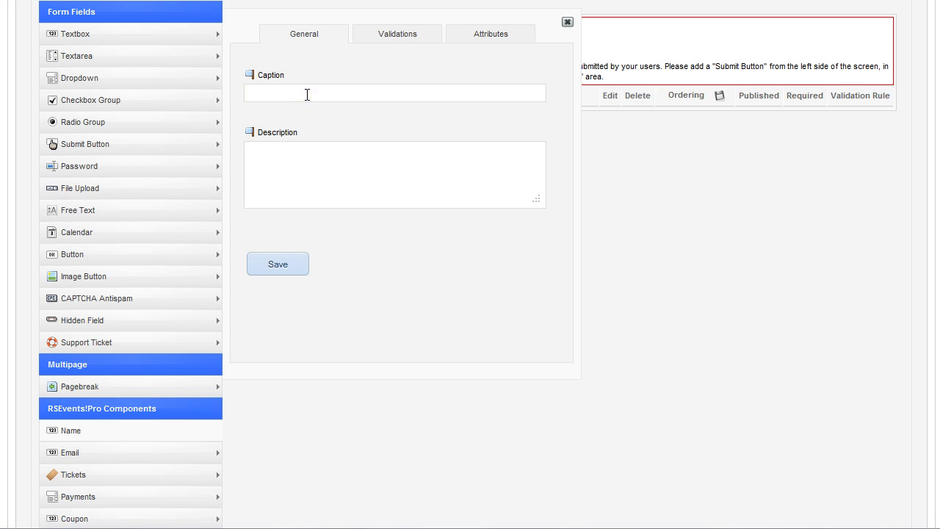
{"action": "type", "text": "N"}
{"action": "left_click", "coordinate": [296, 111]}
{"action": "left_click", "coordinate": [278, 264]}
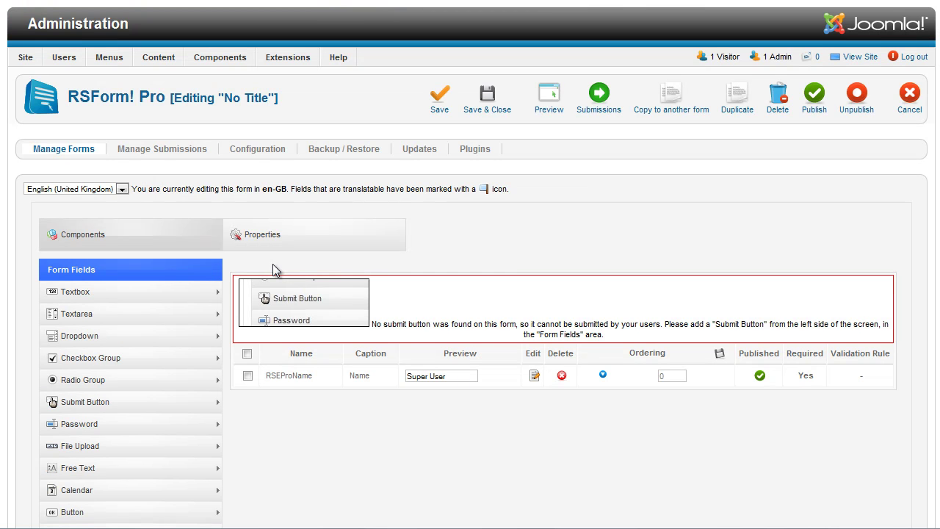
Add the RSEvents!Pro Email component to the form with the caption "E-mail"
{"action": "scroll", "coordinate": [275, 269], "scroll_direction": "down", "scroll_amount": 3}
{"action": "left_click", "coordinate": [147, 463]}
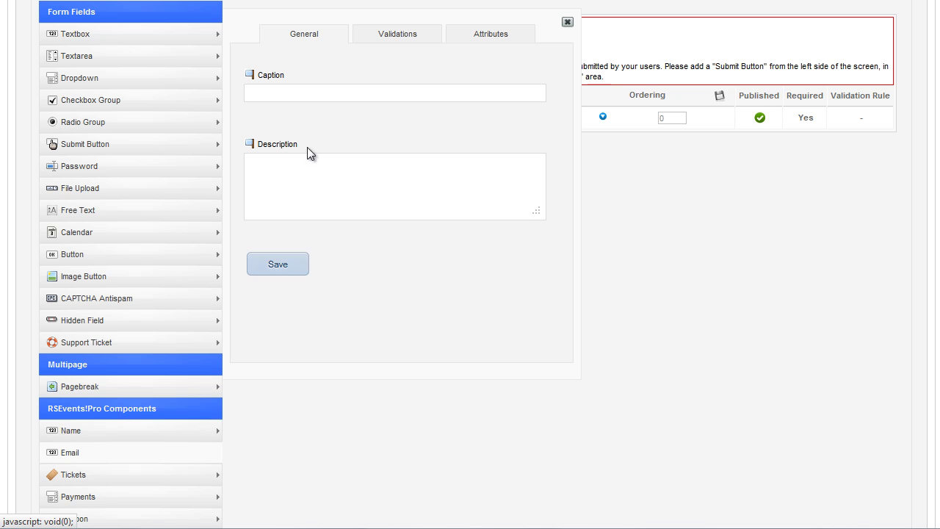
{"action": "type", "text": "e"}
{"action": "left_click", "coordinate": [320, 108]}
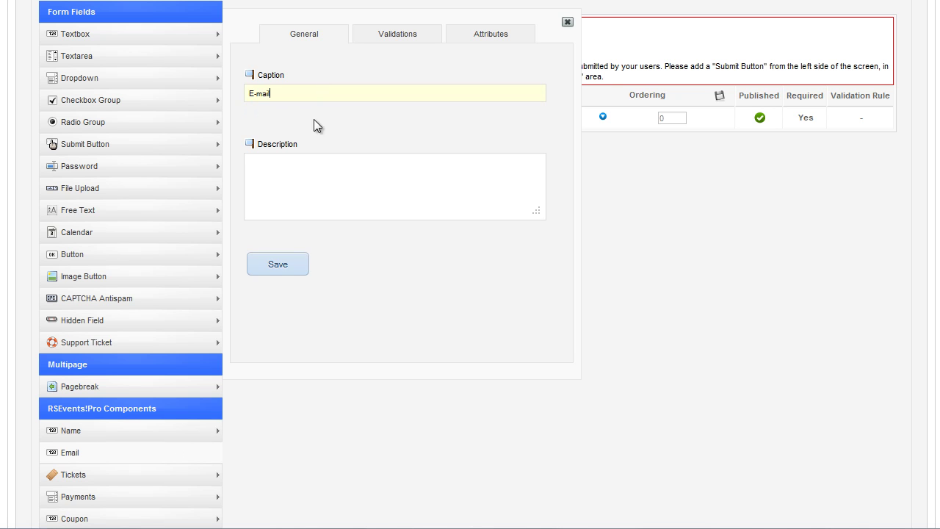
{"action": "left_click", "coordinate": [279, 265]}
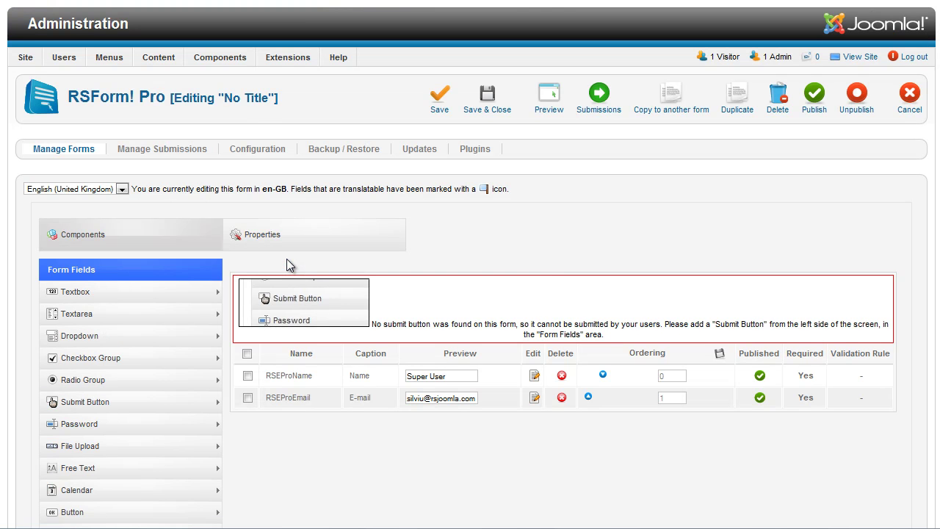
Add the RSEvents!Pro Tickets component to the form with the caption "Ticket"
{"action": "scroll", "coordinate": [288, 264], "scroll_direction": "down", "scroll_amount": 5}
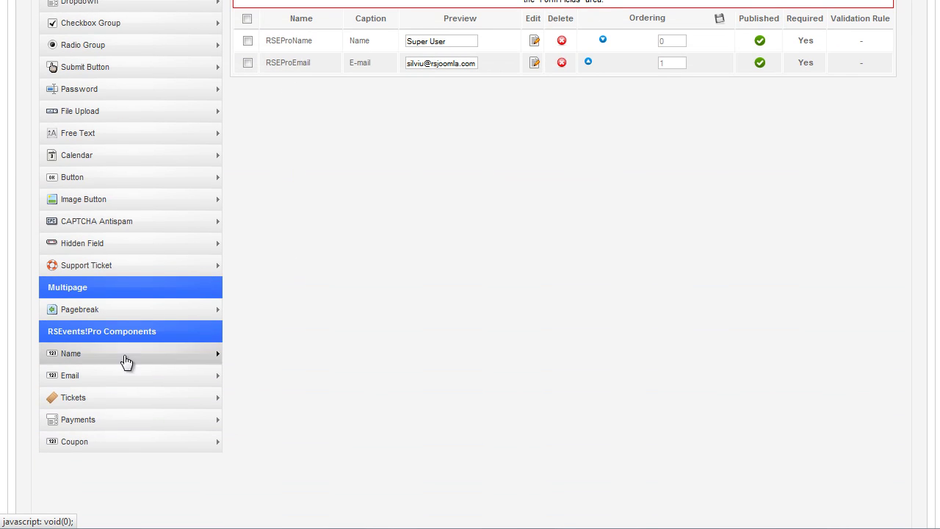
{"action": "left_click", "coordinate": [101, 399]}
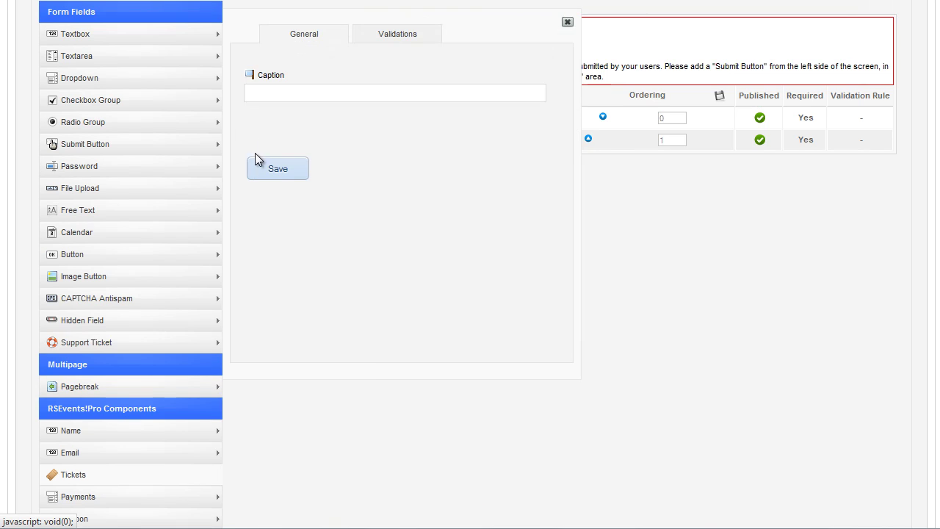
{"action": "left_click", "coordinate": [276, 97]}
{"action": "left_click", "coordinate": [279, 112]}
{"action": "left_click", "coordinate": [278, 169]}
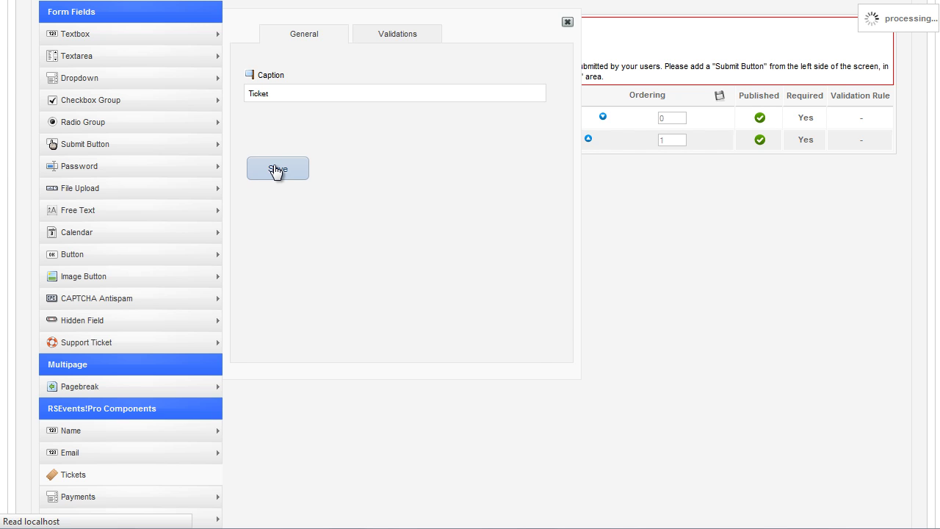
Add the RSEvents!Pro Payments component to the form with the caption "Payments"
{"action": "scroll", "coordinate": [278, 170], "scroll_direction": "down", "scroll_amount": 4}
{"action": "scroll", "coordinate": [277, 171], "scroll_direction": "down", "scroll_amount": 2}
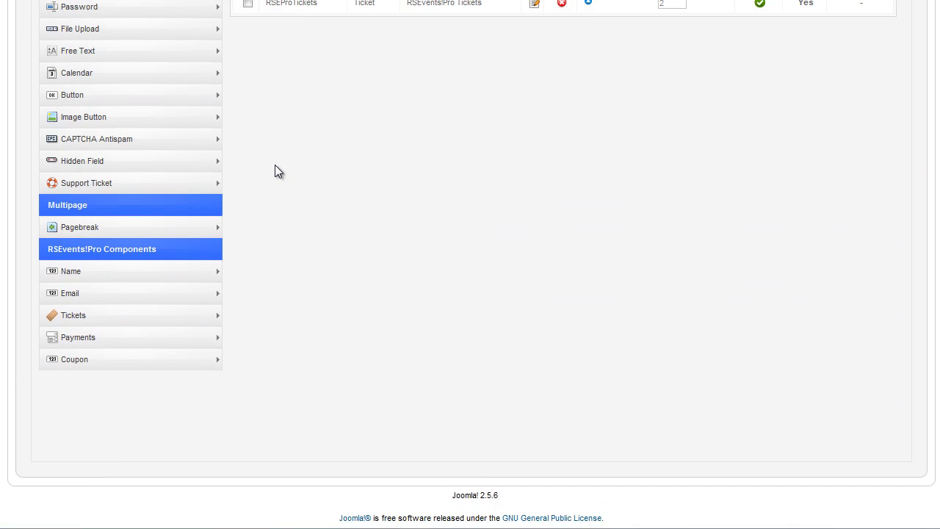
{"action": "left_click", "coordinate": [110, 337]}
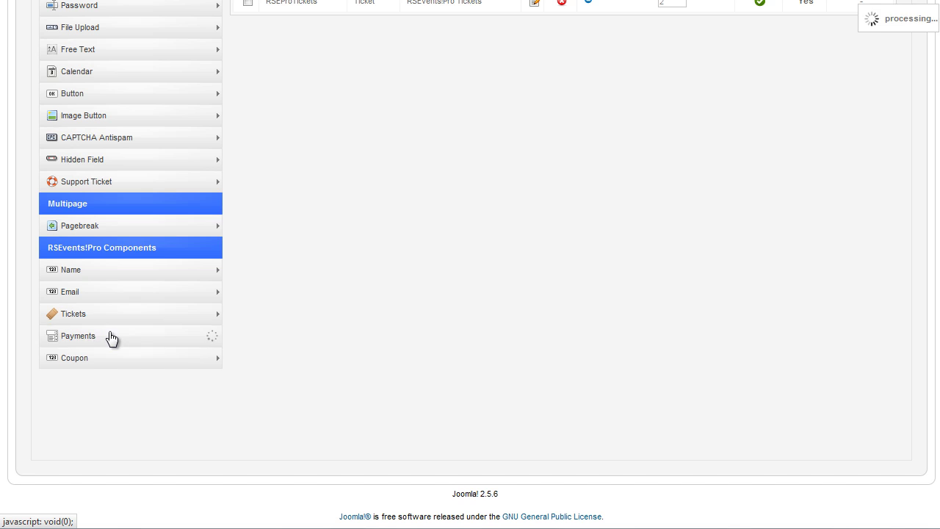
{"action": "type", "text": "P"}
{"action": "left_click", "coordinate": [323, 105]}
{"action": "left_click", "coordinate": [277, 280]}
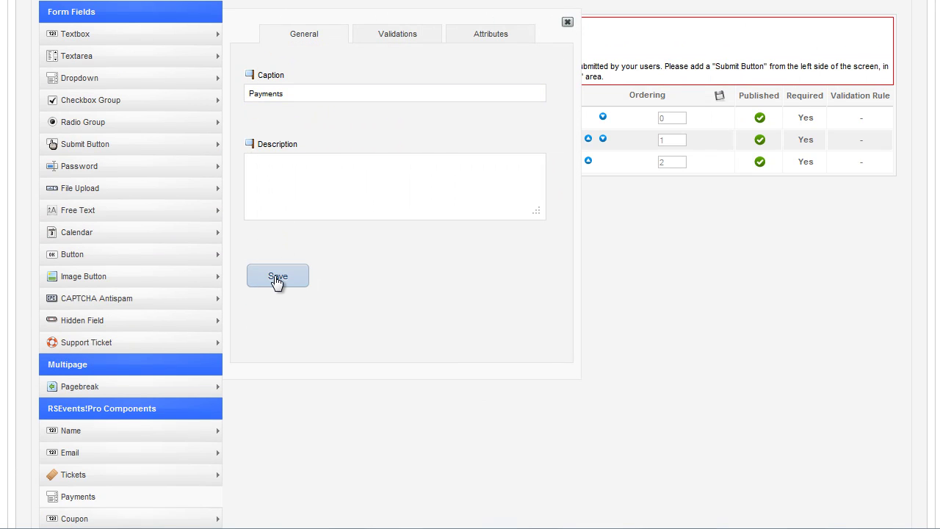
{"action": "left_click", "coordinate": [278, 279]}
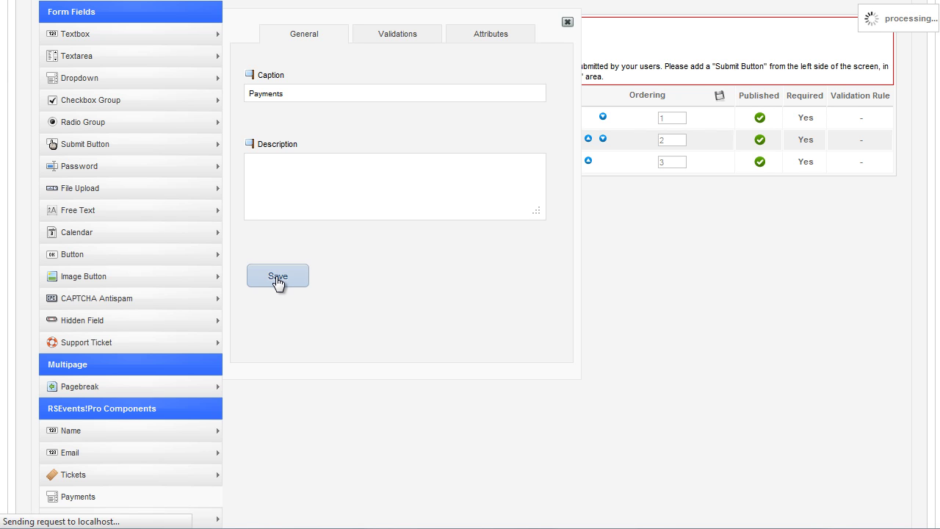
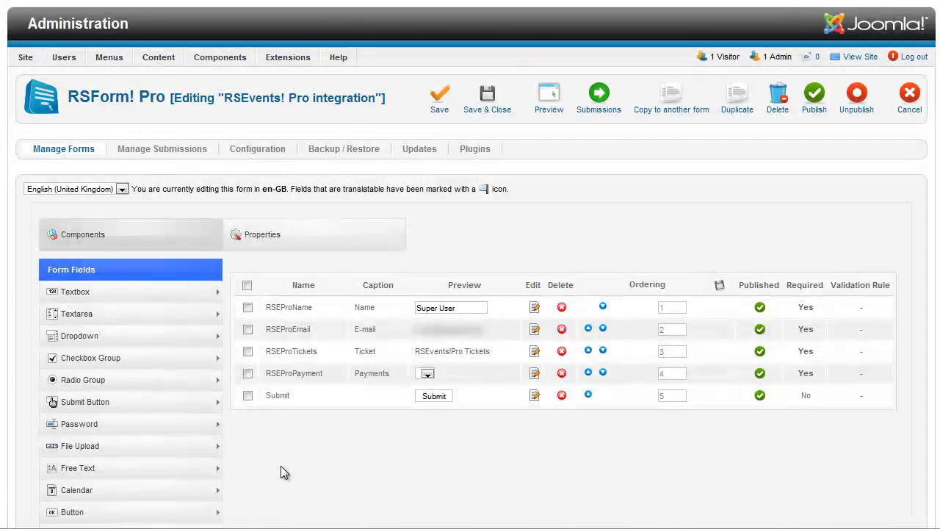
Save and close the RSEvents! Pro integration form and open Test Event in RSEvents!Pro for editing
{"action": "left_click", "coordinate": [486, 112]}
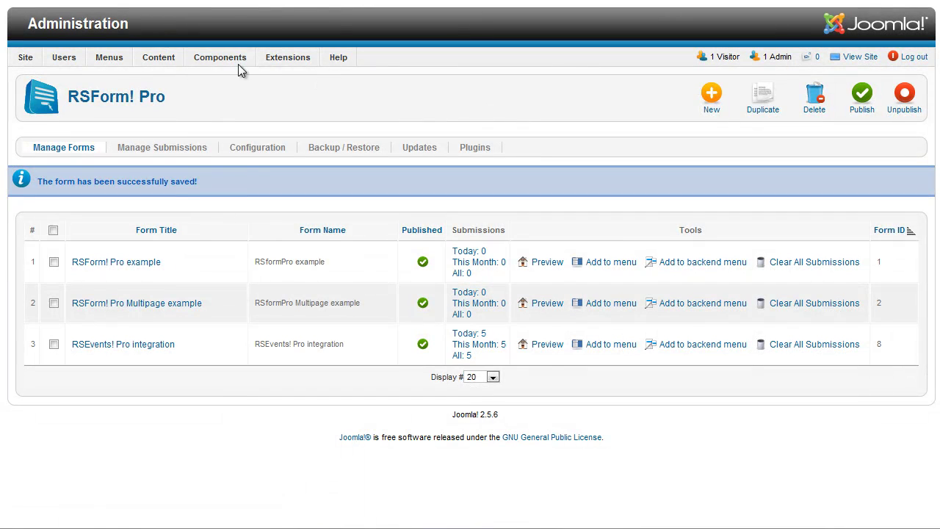
{"action": "mouse_move", "coordinate": [238, 62]}
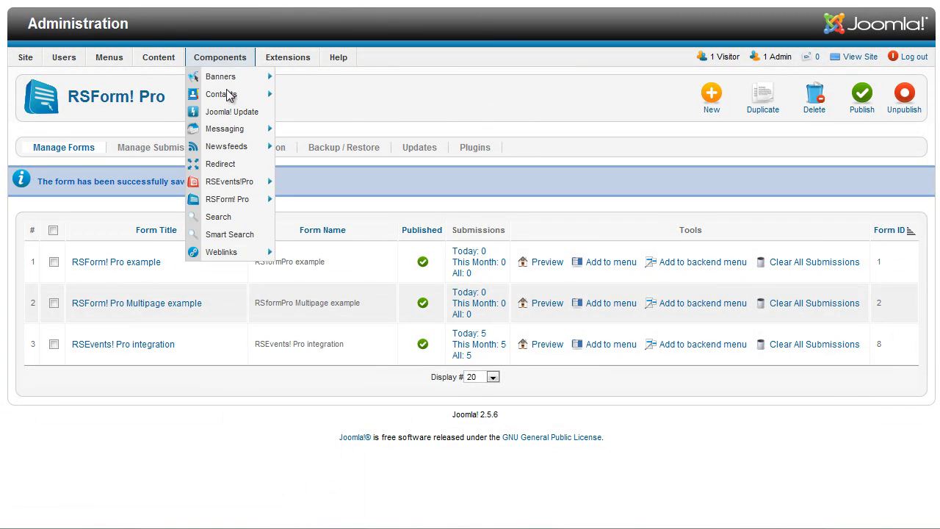
{"action": "mouse_move", "coordinate": [235, 182]}
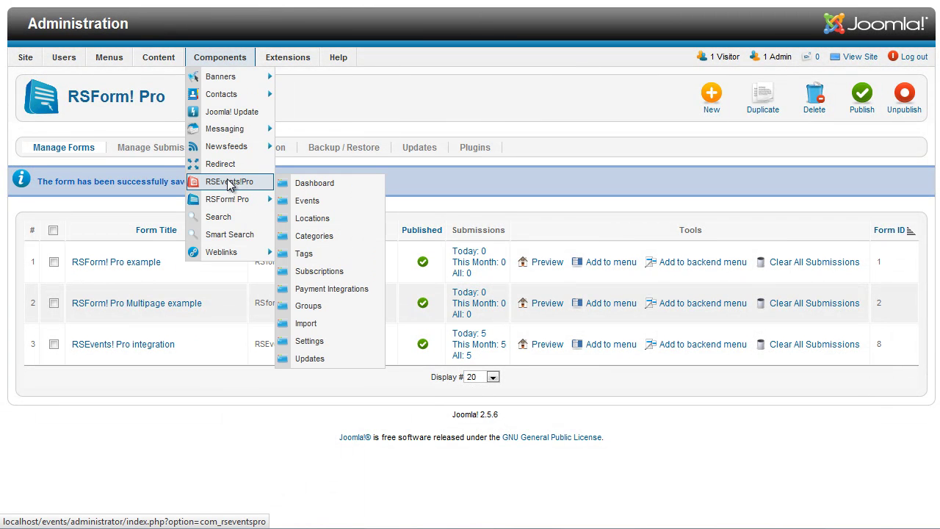
{"action": "left_click", "coordinate": [309, 201]}
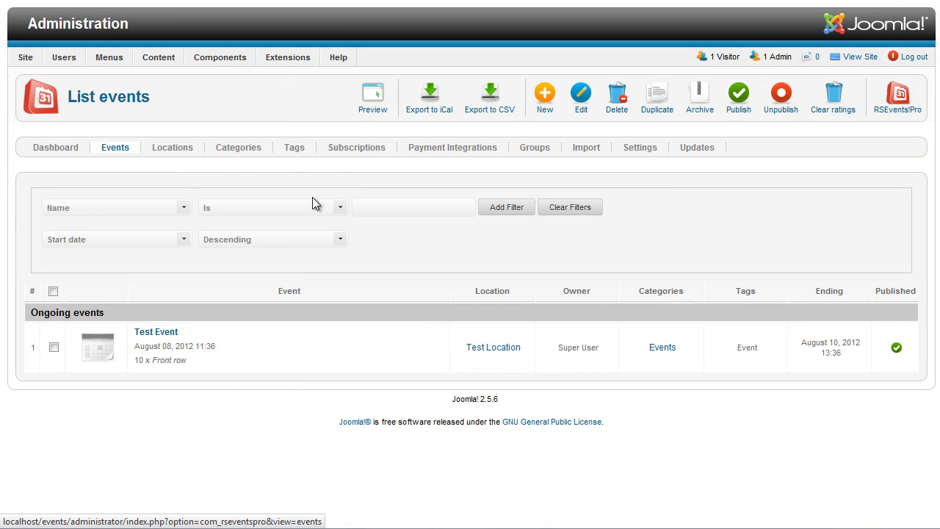
{"action": "left_click", "coordinate": [156, 332]}
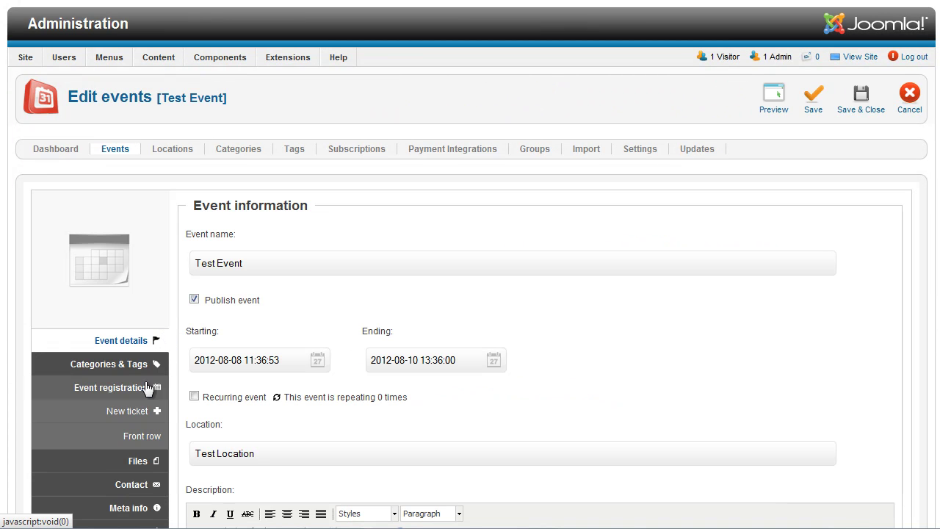
Choose RSEvents! Pro integration as the registration form in Test Event's registration settings and update the event
{"action": "left_click", "coordinate": [147, 388]}
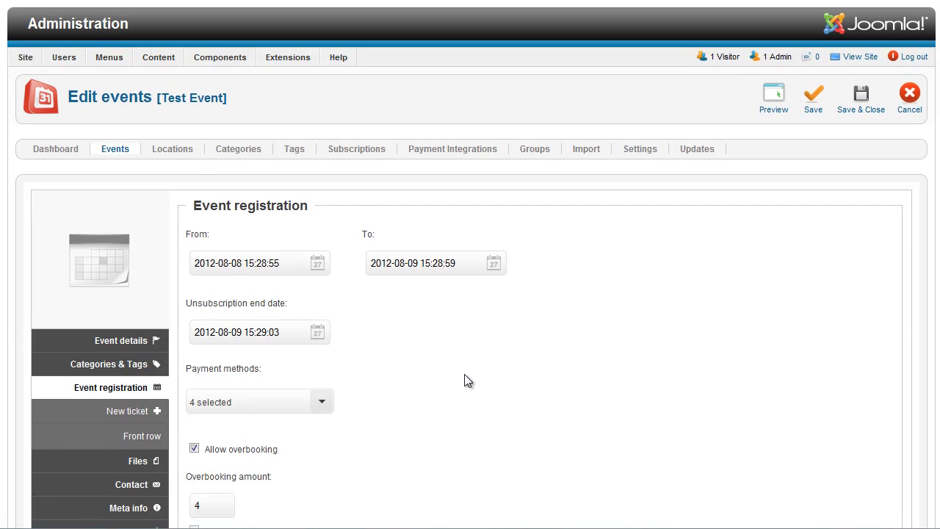
{"action": "scroll", "coordinate": [466, 380], "scroll_direction": "down", "scroll_amount": 5}
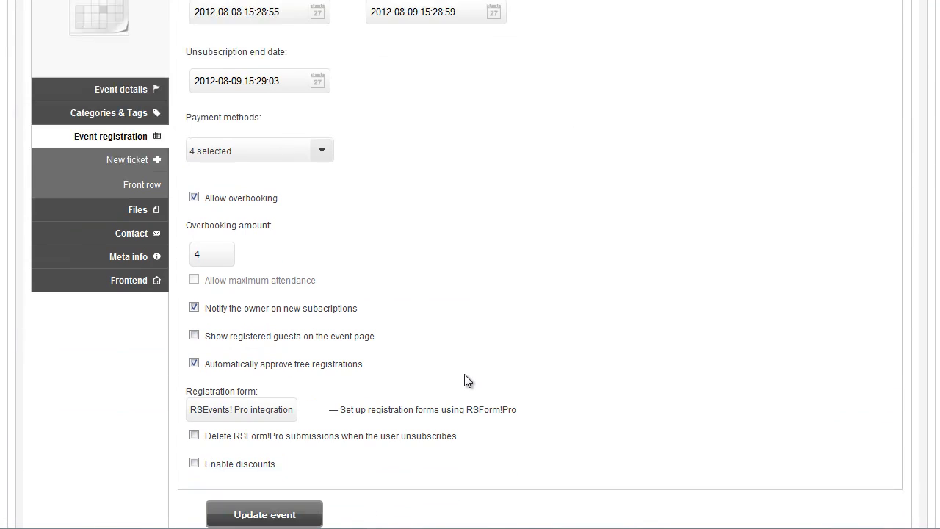
{"action": "left_click", "coordinate": [250, 411]}
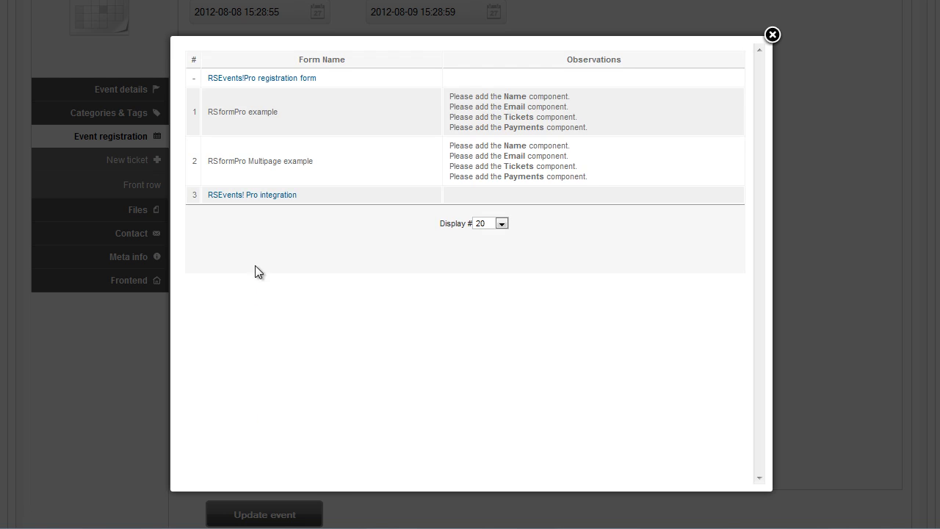
{"action": "left_click", "coordinate": [254, 197]}
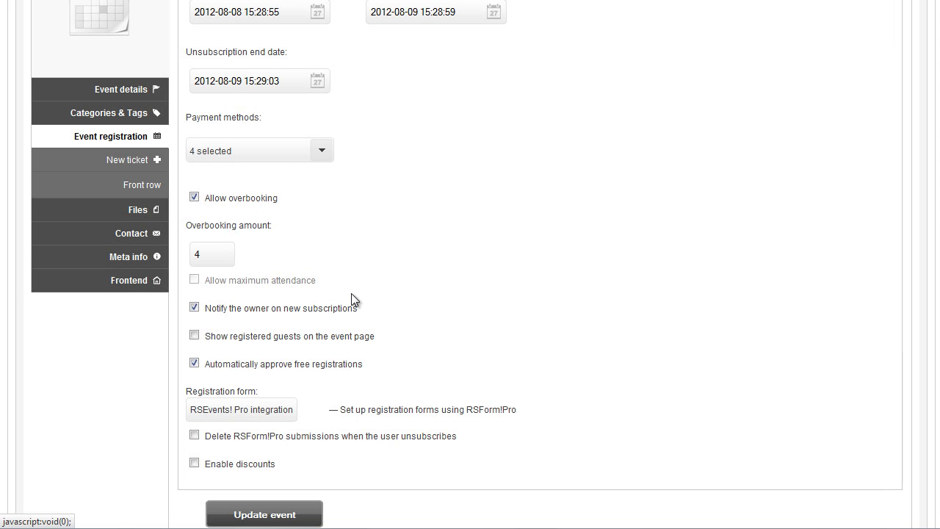
{"action": "left_click", "coordinate": [295, 517]}
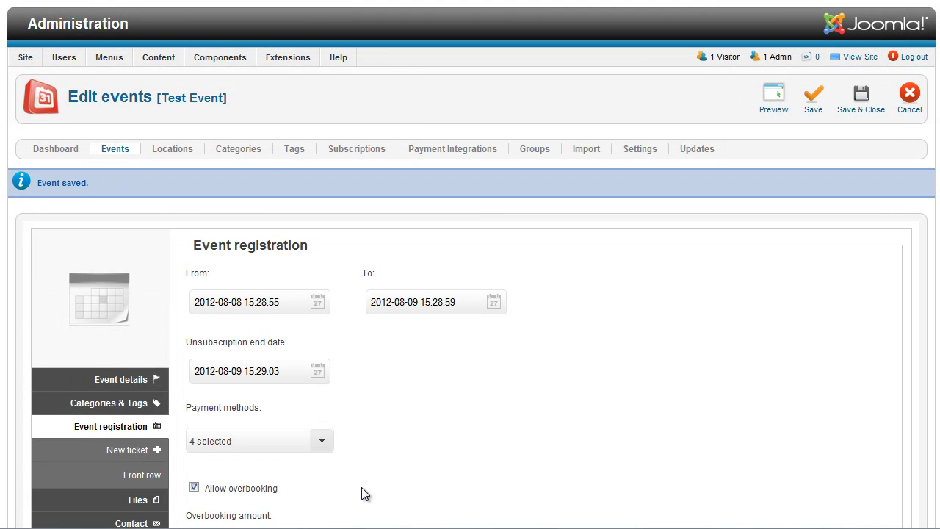
Join Test Event on the site's front end with one Front row ticket, paying by Wire Transfer, and return to the event
{"action": "mouse_move", "coordinate": [222, 62]}
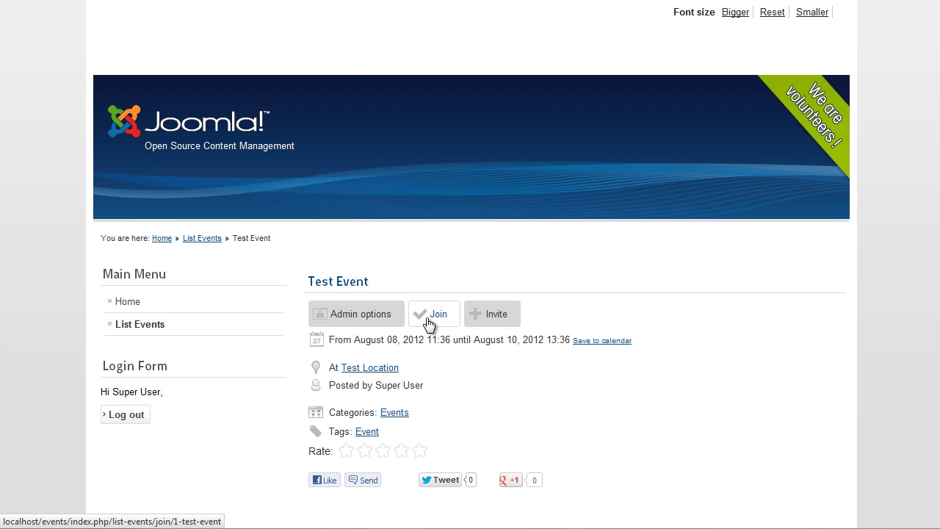
{"action": "left_click", "coordinate": [430, 323]}
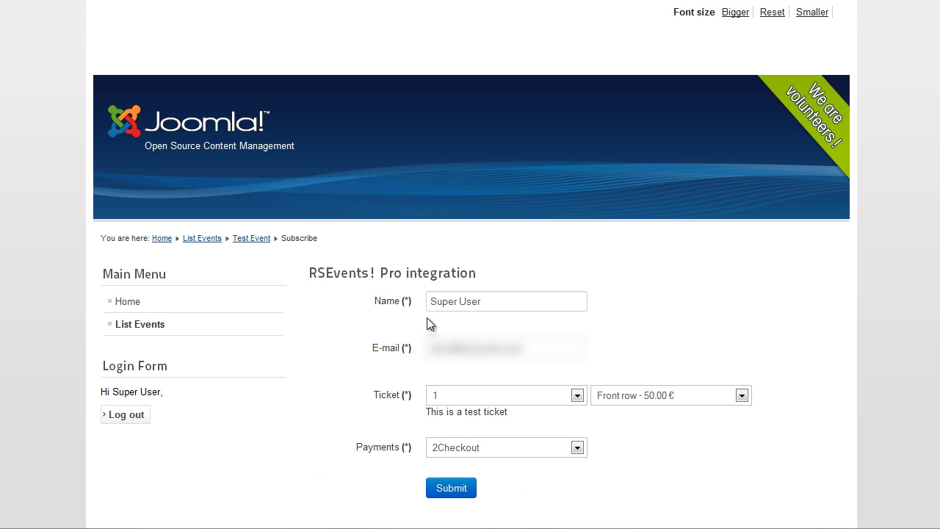
{"action": "left_click", "coordinate": [577, 448]}
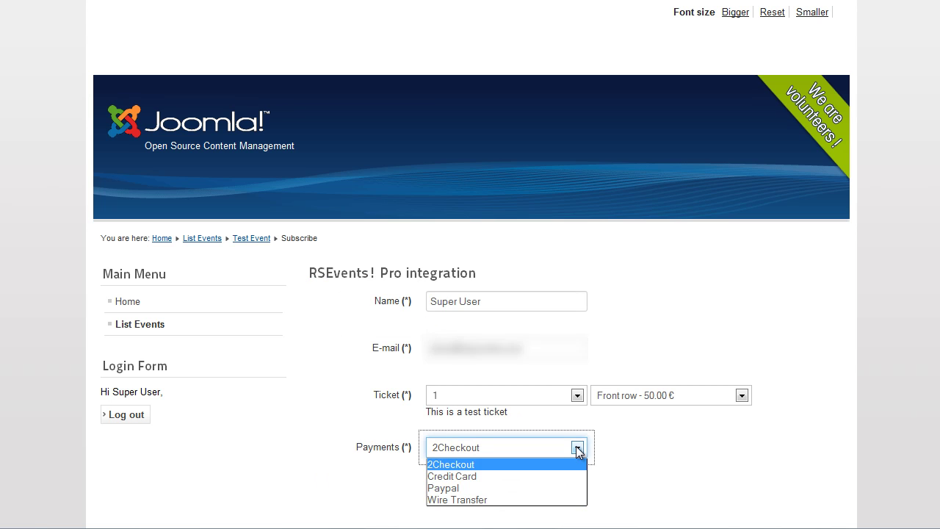
{"action": "left_click", "coordinate": [485, 499]}
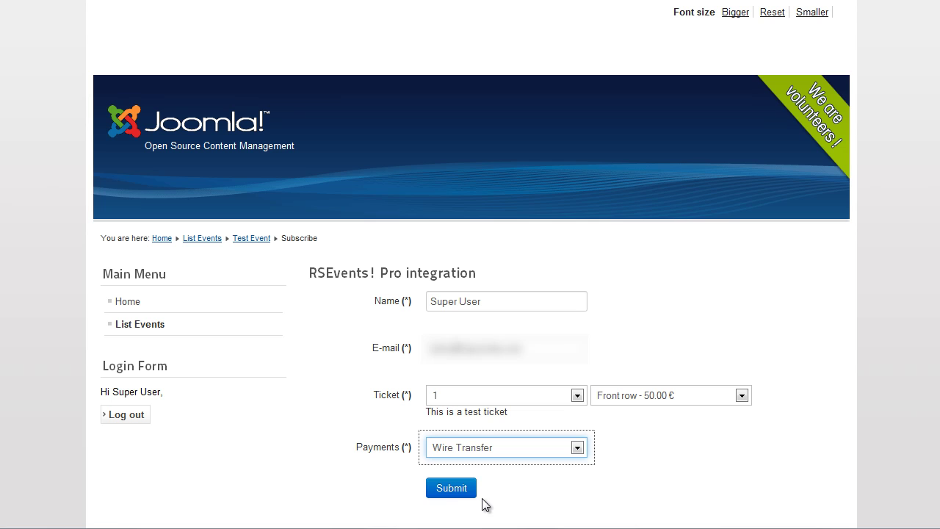
{"action": "left_click", "coordinate": [451, 488]}
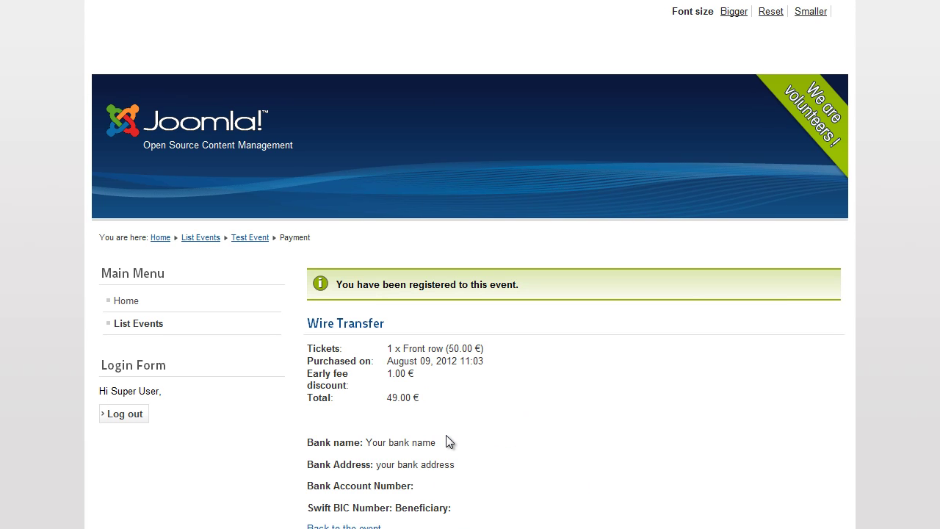
{"action": "scroll", "coordinate": [446, 441], "scroll_direction": "down", "scroll_amount": 3}
{"action": "left_click", "coordinate": [359, 423]}
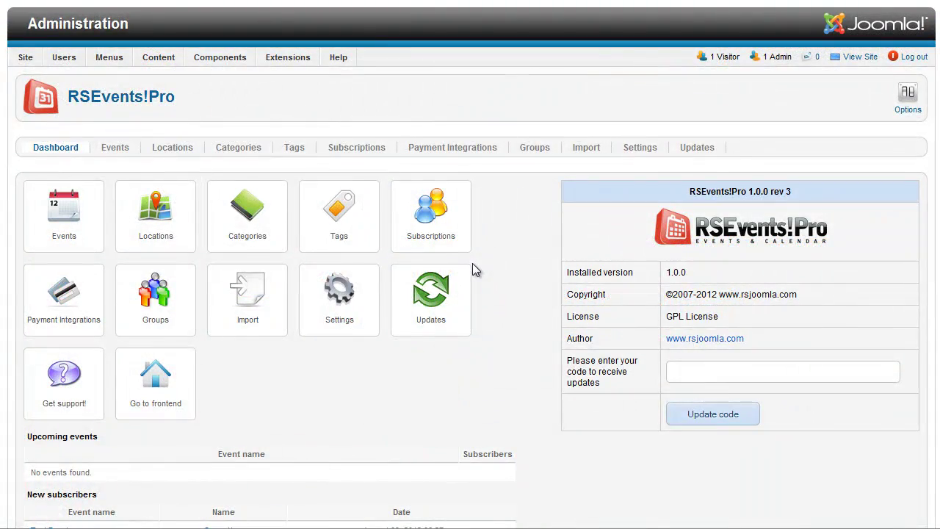
Open Test Event for editing in the administration and enable discounts in its registration settings
{"action": "left_click", "coordinate": [79, 224]}
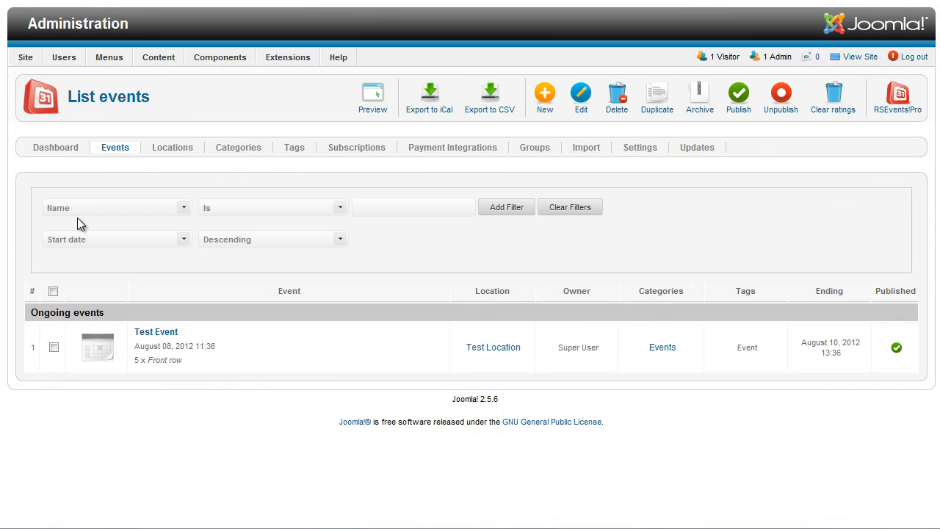
{"action": "left_click", "coordinate": [155, 334]}
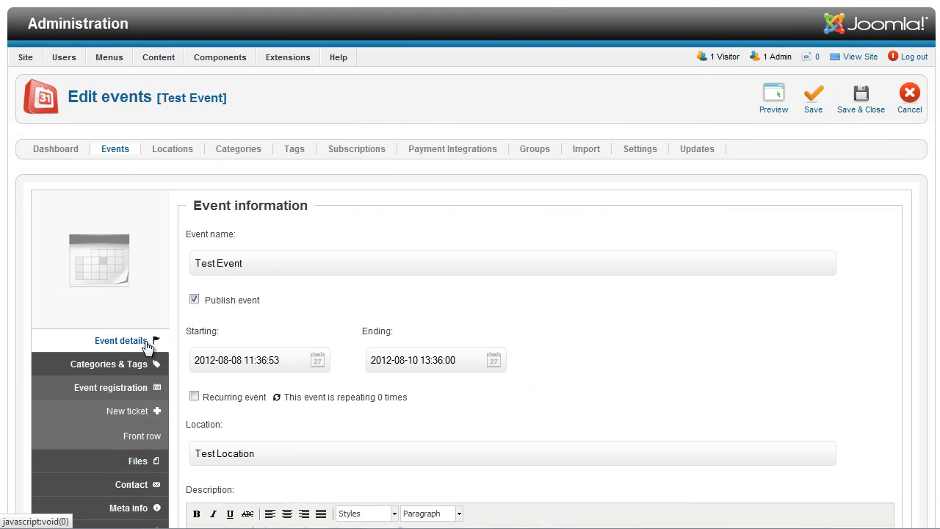
{"action": "left_click", "coordinate": [138, 389]}
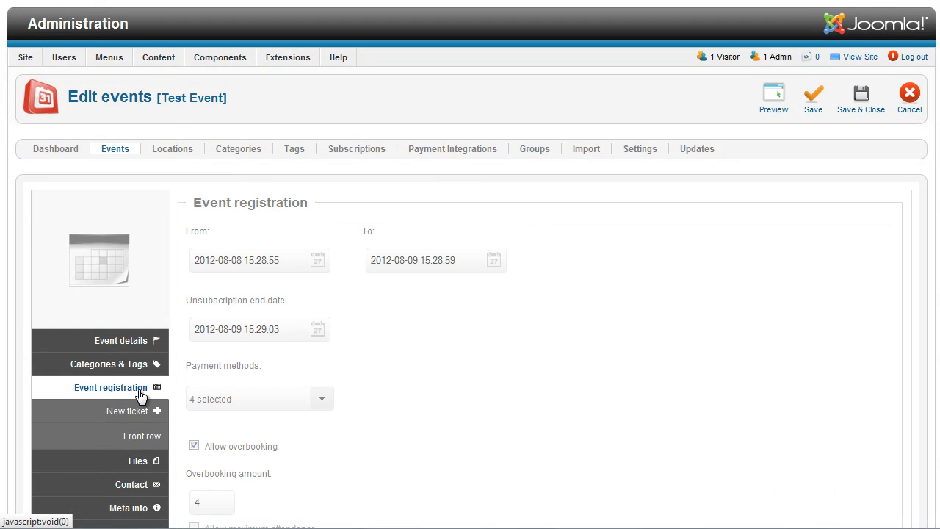
{"action": "scroll", "coordinate": [471, 380], "scroll_direction": "down", "scroll_amount": 5}
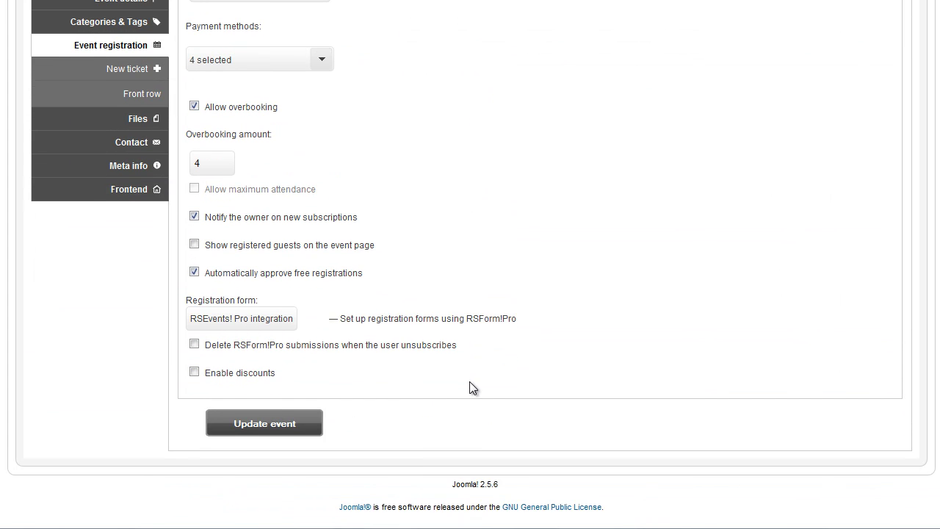
{"action": "left_click", "coordinate": [244, 372]}
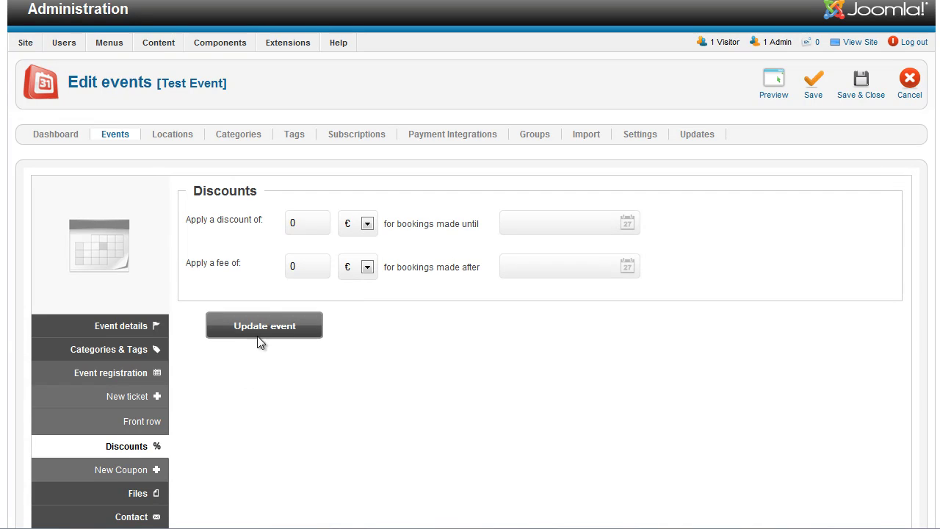
Set an early booking discount of 1 € for bookings made until 2012-08-09
{"action": "left_click", "coordinate": [244, 222]}
{"action": "type", "text": "1"}
{"action": "left_click", "coordinate": [628, 223]}
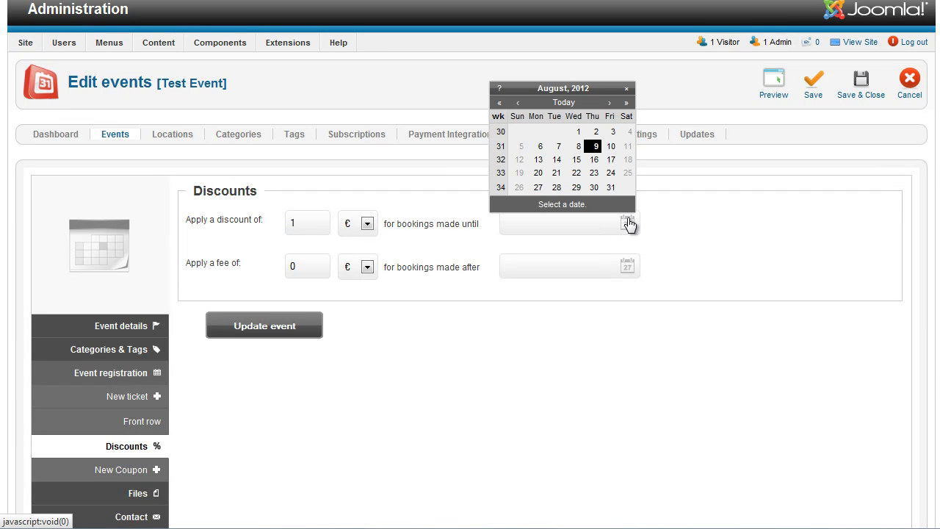
{"action": "left_click", "coordinate": [592, 146]}
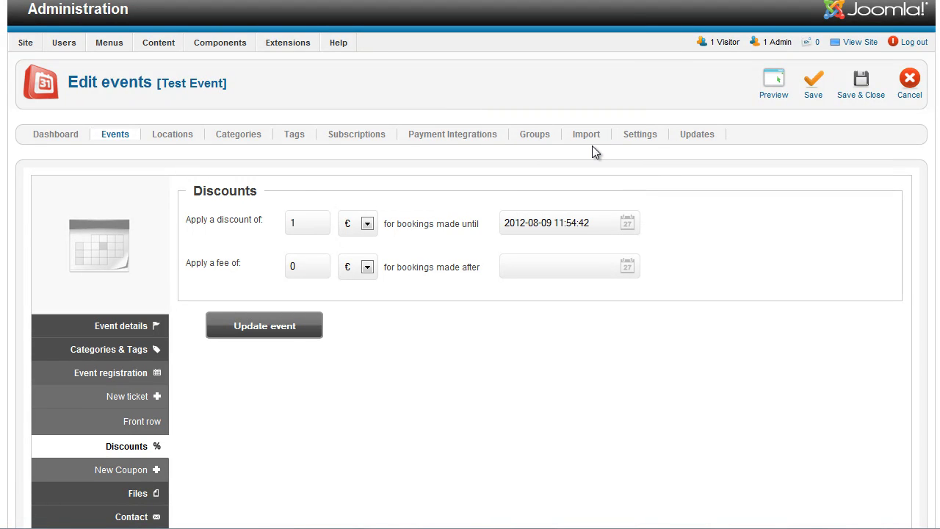
Set a late booking fee of 2 € for bookings made after 2012-08-09 and update the event
{"action": "left_click", "coordinate": [229, 268]}
{"action": "type", "text": "2"}
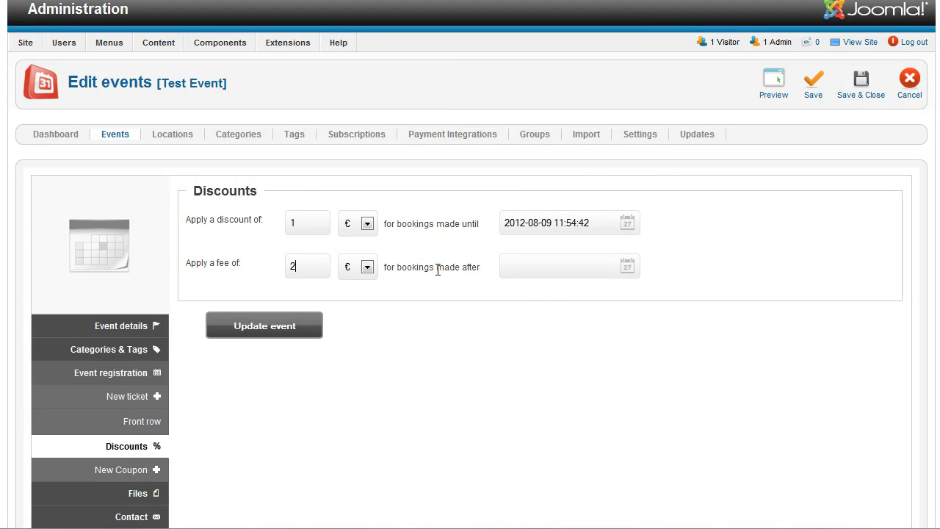
{"action": "left_click", "coordinate": [628, 269]}
{"action": "left_click", "coordinate": [596, 190]}
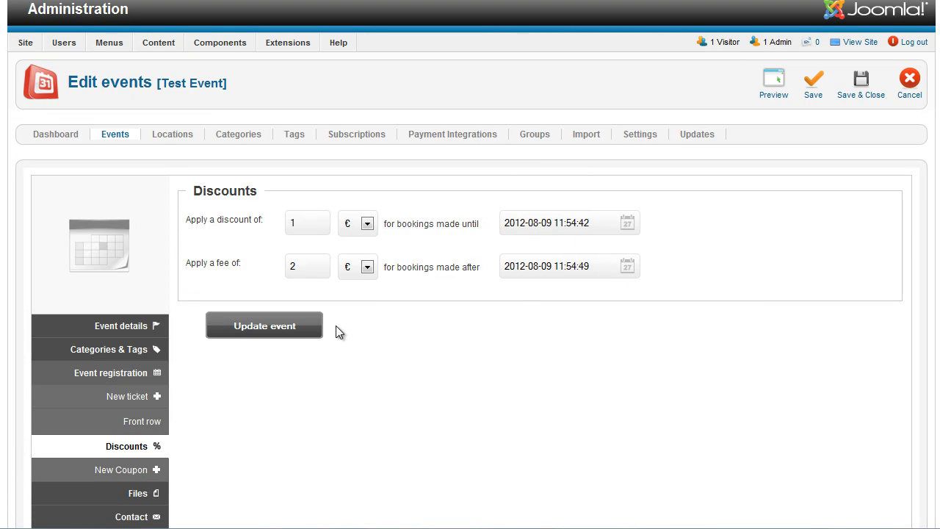
{"action": "left_click", "coordinate": [287, 330]}
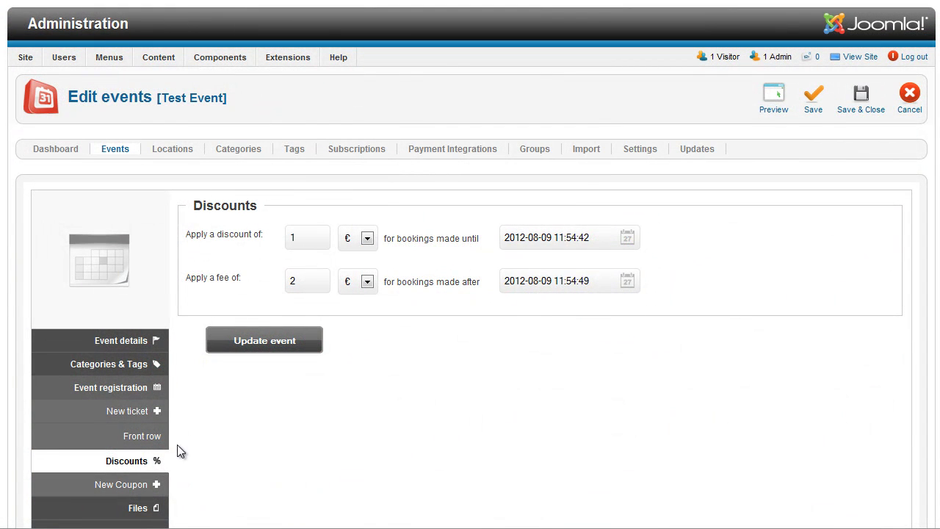
Start a new coupon named "Test Coupon" and generate codes for 3 coupons
{"action": "left_click", "coordinate": [151, 484]}
{"action": "left_click", "coordinate": [289, 269]}
{"action": "type", "text": "Test Coupon"}
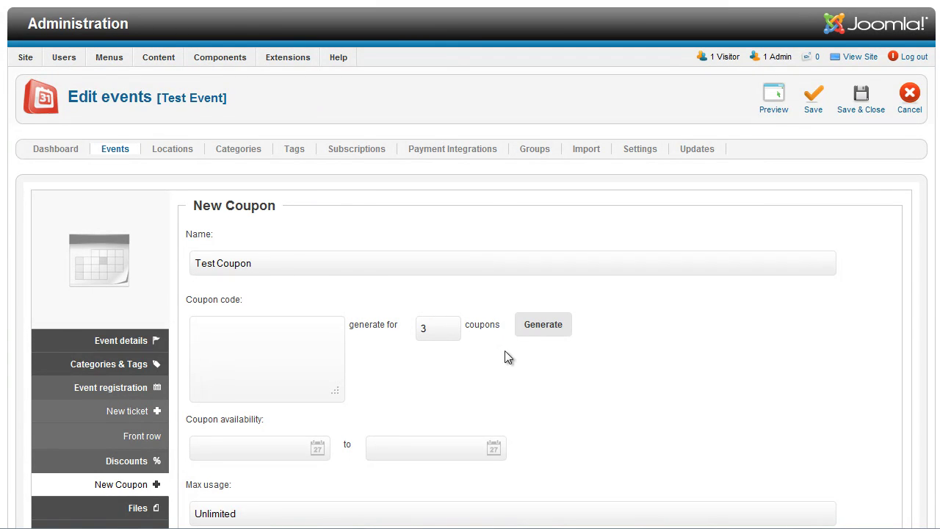
{"action": "left_click", "coordinate": [527, 332]}
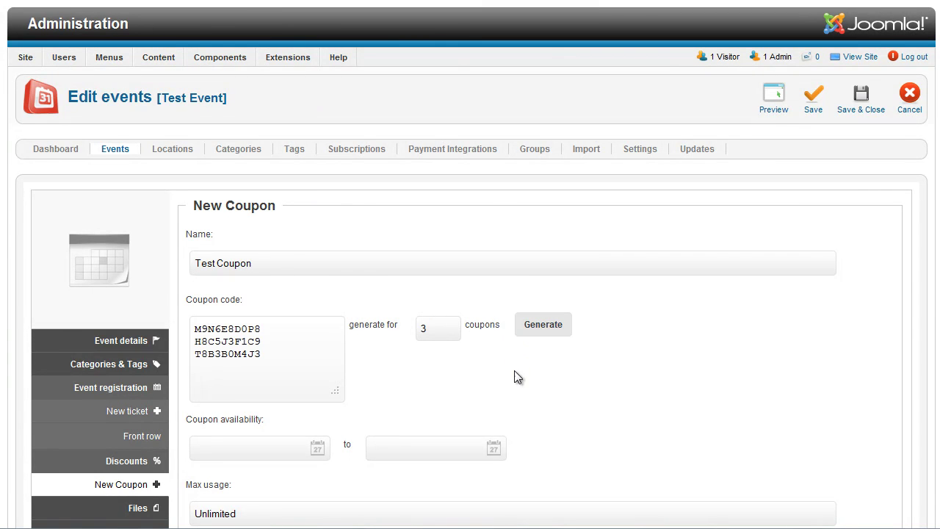
Set the coupon's availability from 2012-08-09 to 2012-08-10
{"action": "left_click", "coordinate": [317, 453]}
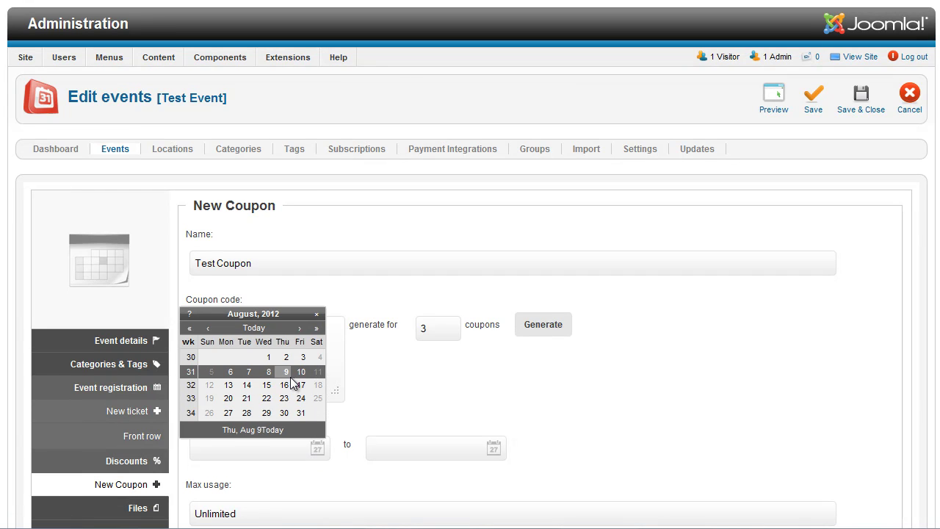
{"action": "left_click", "coordinate": [276, 371]}
{"action": "left_click", "coordinate": [494, 448]}
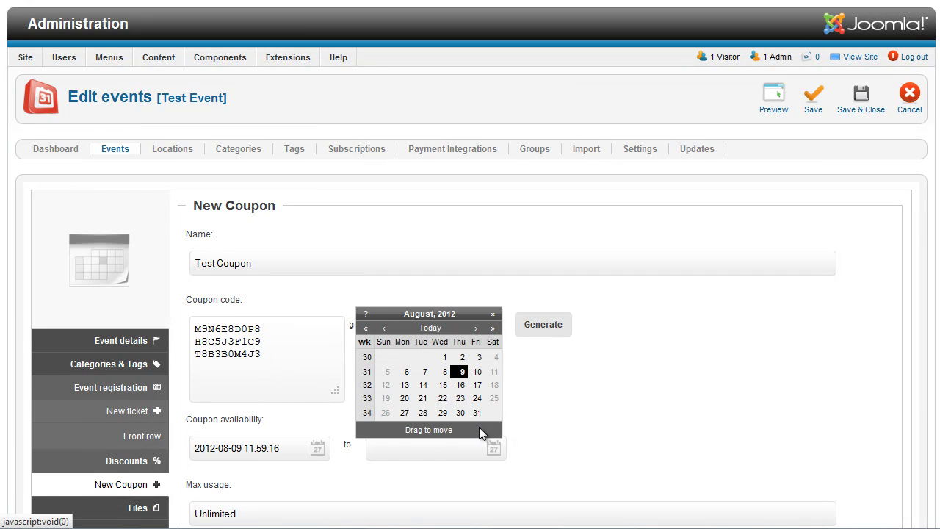
{"action": "left_click", "coordinate": [476, 376]}
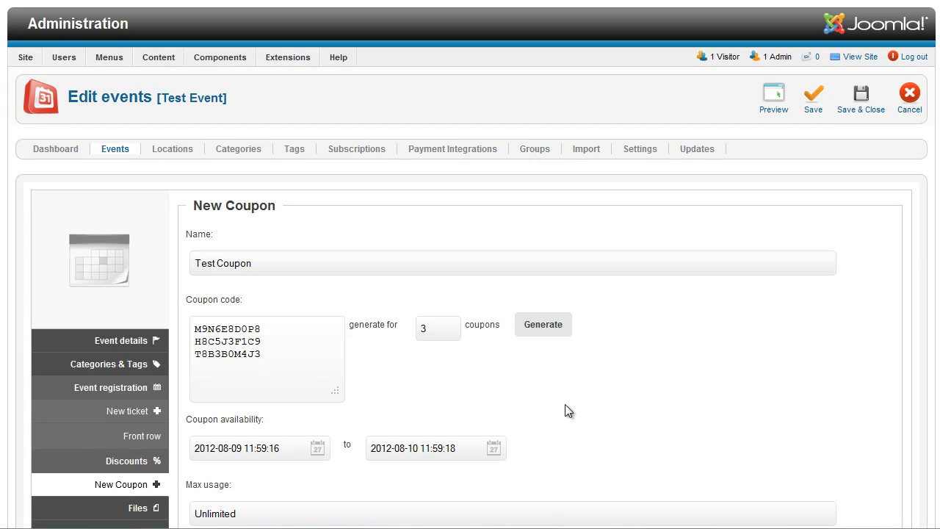
Limit the coupon's max usage to 1 and give it a discount of 2 € on the total price
{"action": "scroll", "coordinate": [556, 405], "scroll_direction": "down", "scroll_amount": 3}
{"action": "left_click", "coordinate": [385, 354]}
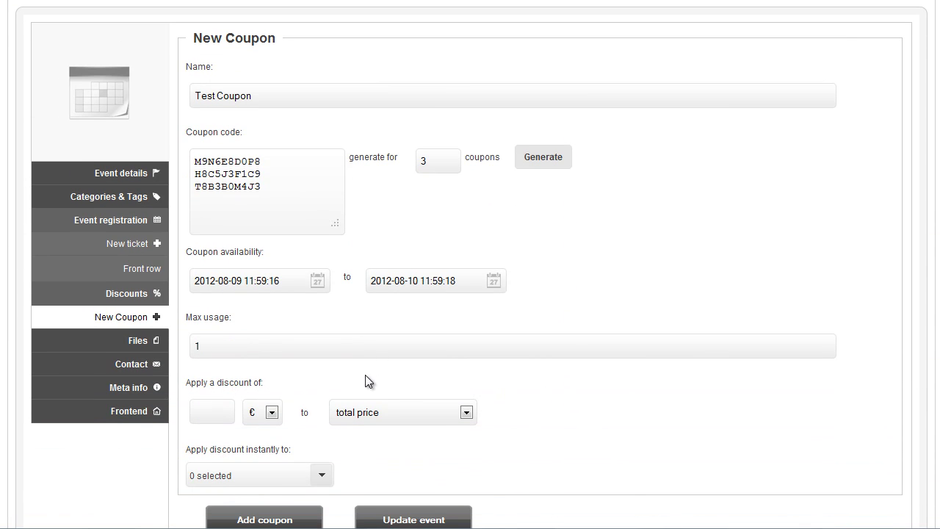
{"action": "type", "text": "2"}
{"action": "scroll", "coordinate": [399, 443], "scroll_direction": "down", "scroll_amount": 1}
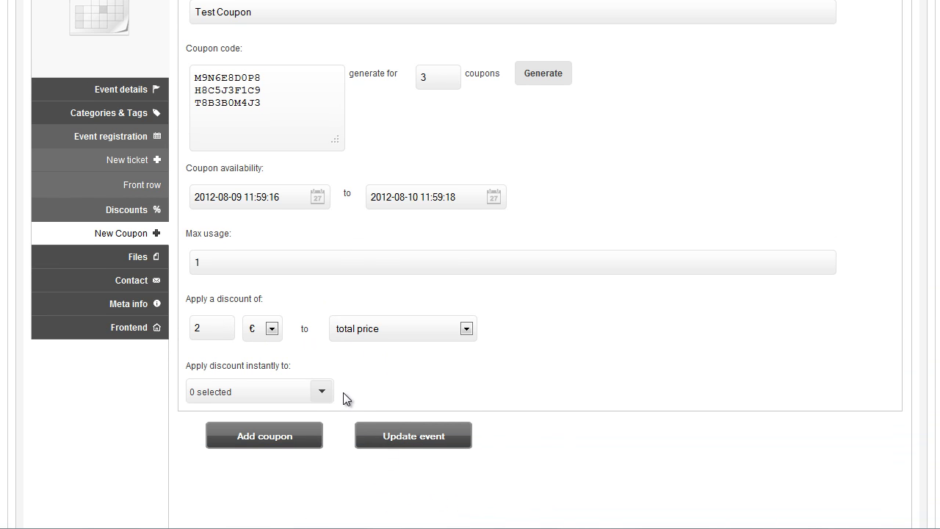
Apply the coupon's discount instantly to the Public group and save the coupon with the event
{"action": "left_click", "coordinate": [321, 391]}
{"action": "left_click", "coordinate": [195, 418]}
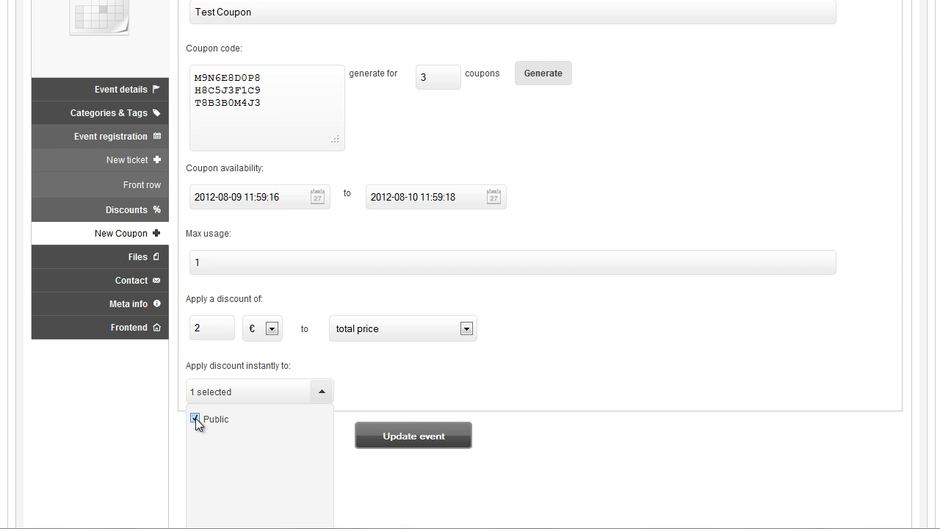
{"action": "left_click", "coordinate": [348, 399]}
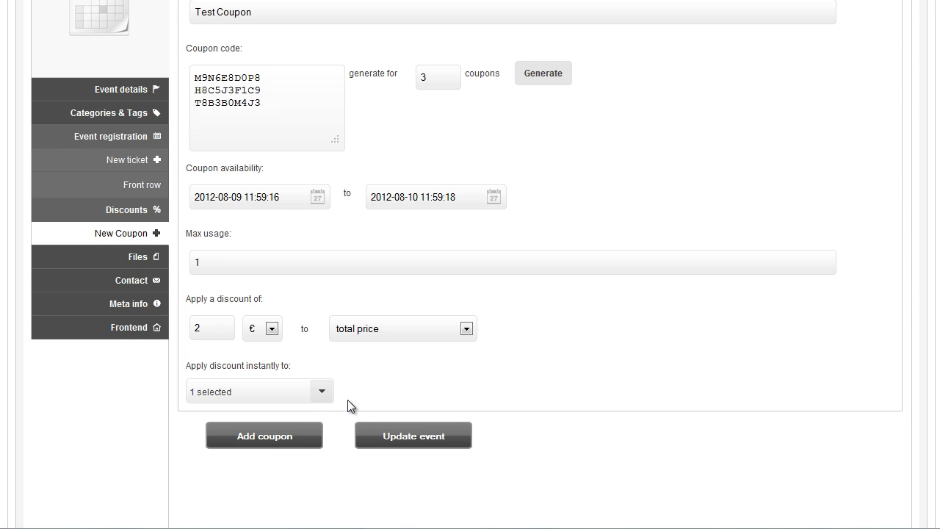
{"action": "left_click", "coordinate": [271, 439]}
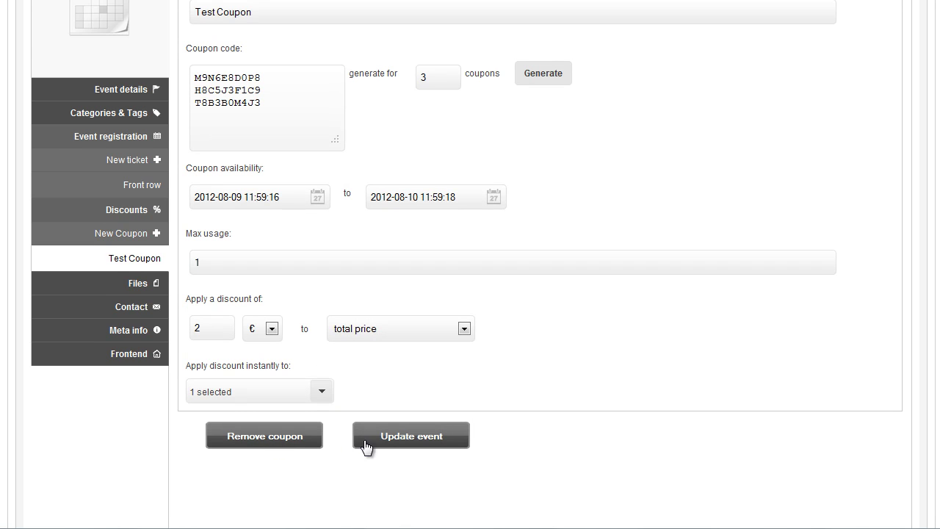
{"action": "left_click", "coordinate": [390, 440]}
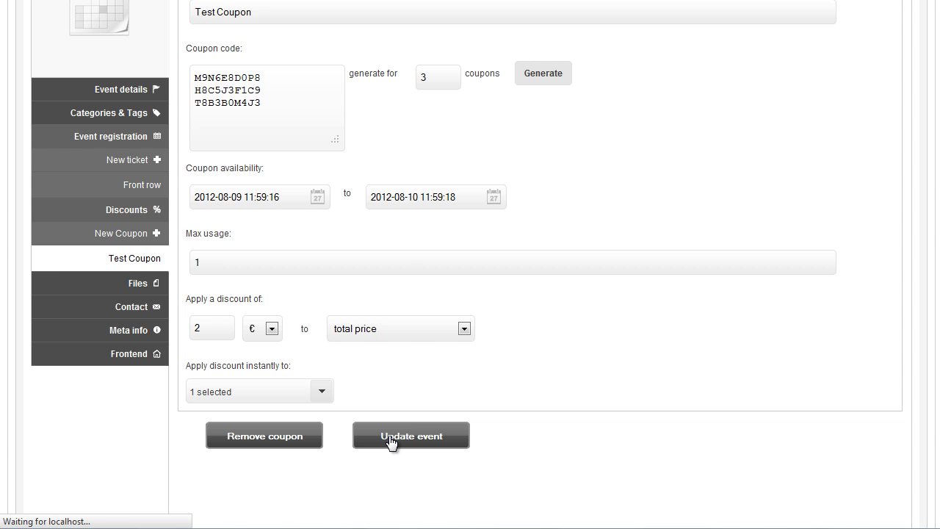